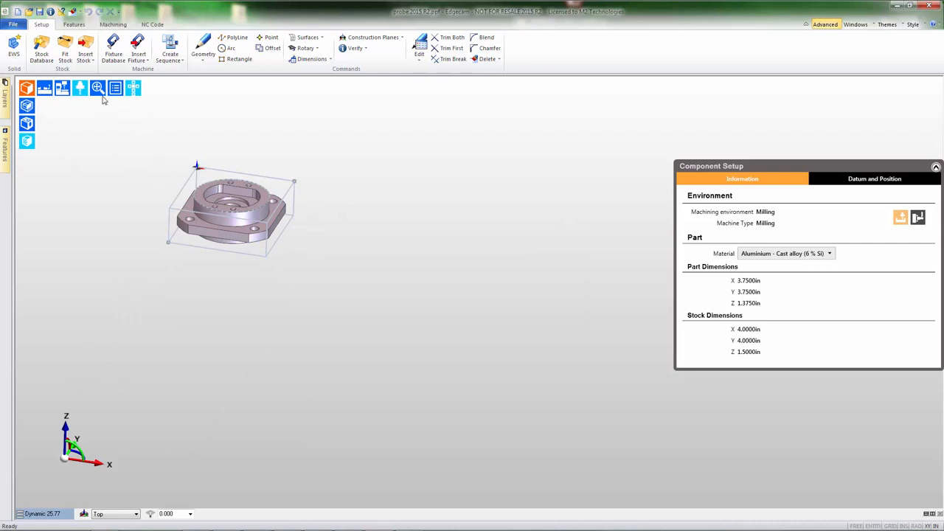
Start a new probe tool and load the Renishaw OMP 3mm stylus MM probe from the unfiltered tool store.
{"action": "left_click", "coordinate": [99, 91]}
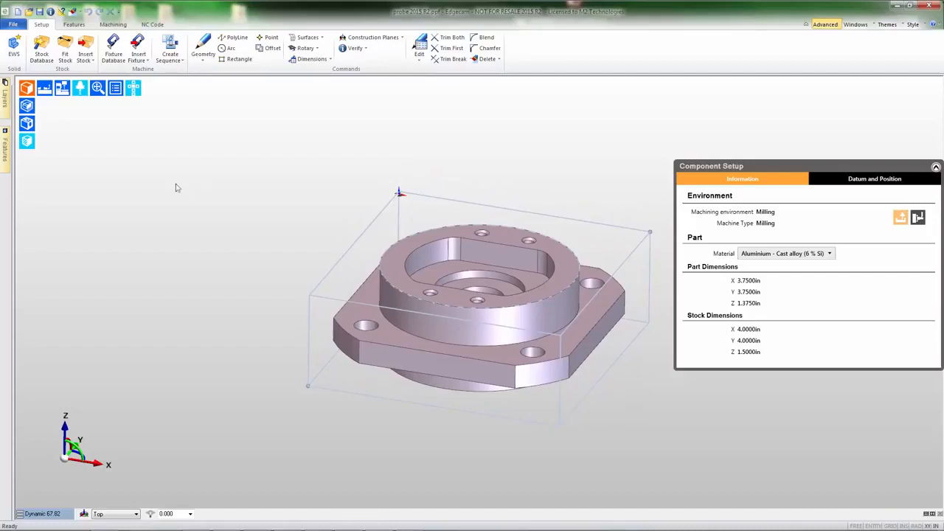
{"action": "left_click", "coordinate": [115, 24]}
{"action": "left_click", "coordinate": [248, 57]}
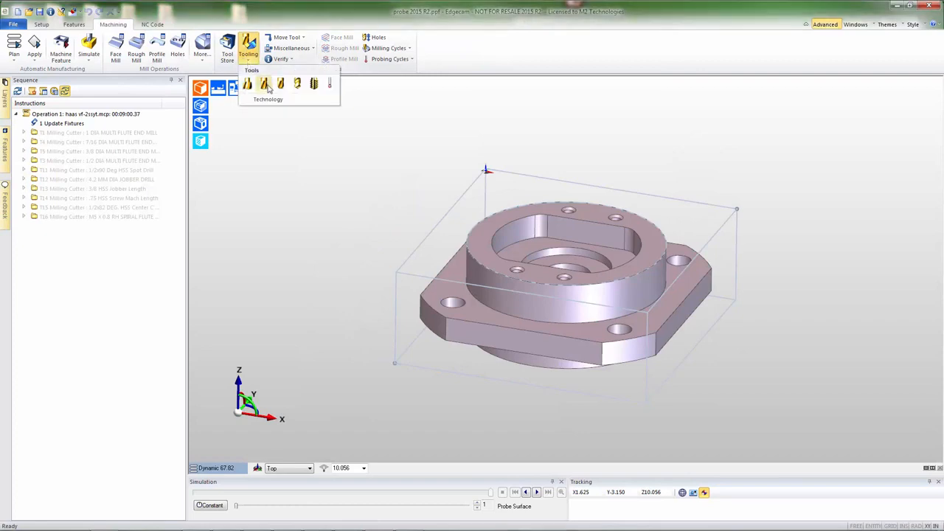
{"action": "left_click", "coordinate": [330, 84]}
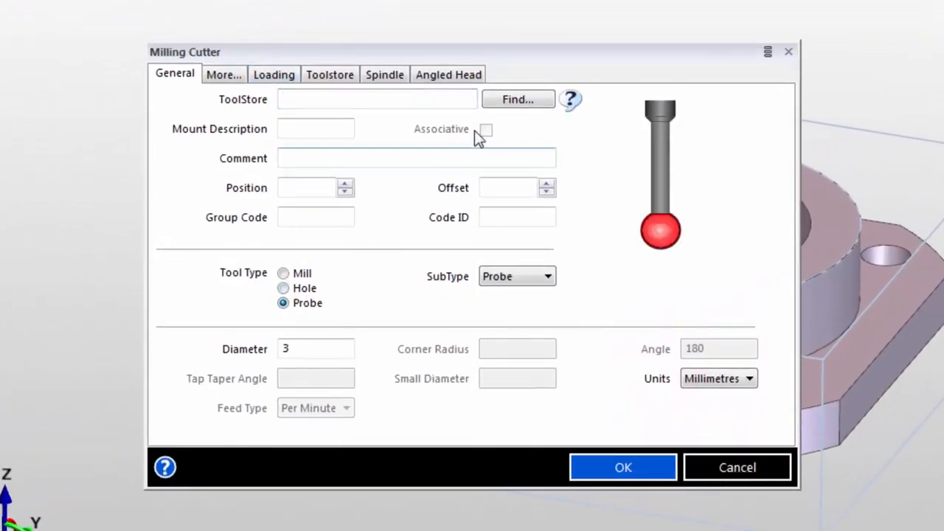
{"action": "left_click", "coordinate": [524, 100]}
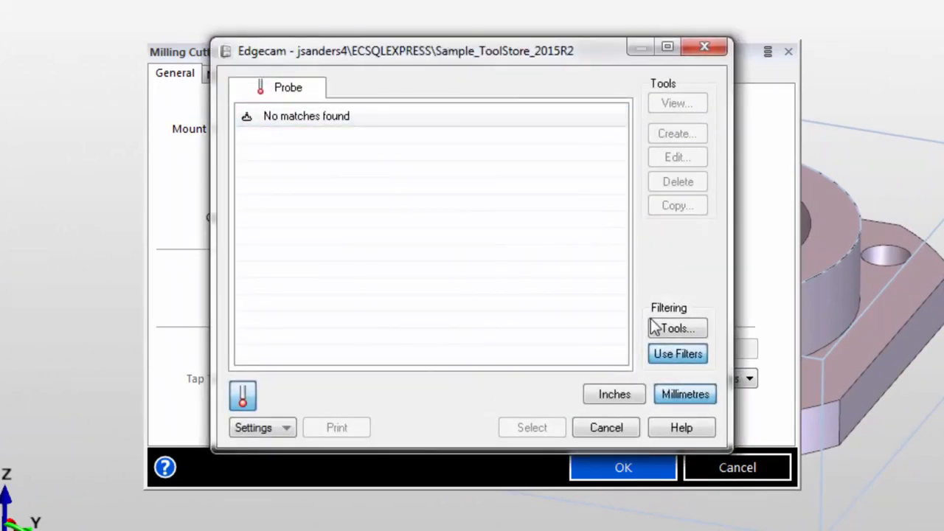
{"action": "left_click", "coordinate": [671, 359]}
{"action": "double_click", "coordinate": [303, 203]}
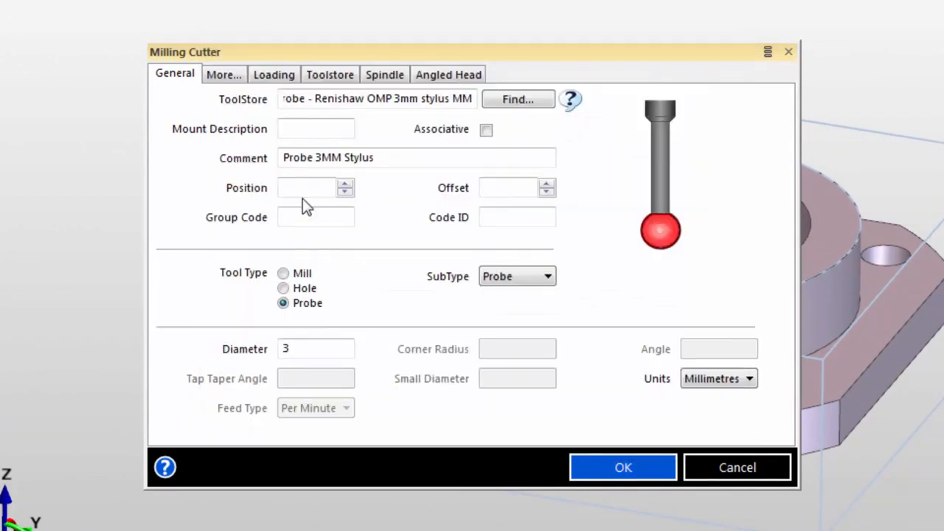
Assign the probe to tool position 24 and add it to the sequence with spindle direction Stop.
{"action": "left_click", "coordinate": [321, 189]}
{"action": "type", "text": "24"}
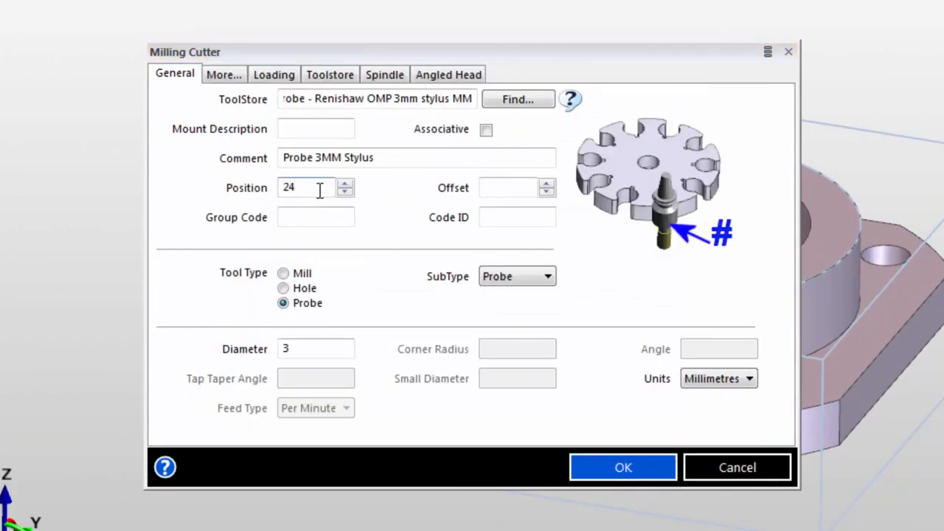
{"action": "left_click", "coordinate": [393, 78]}
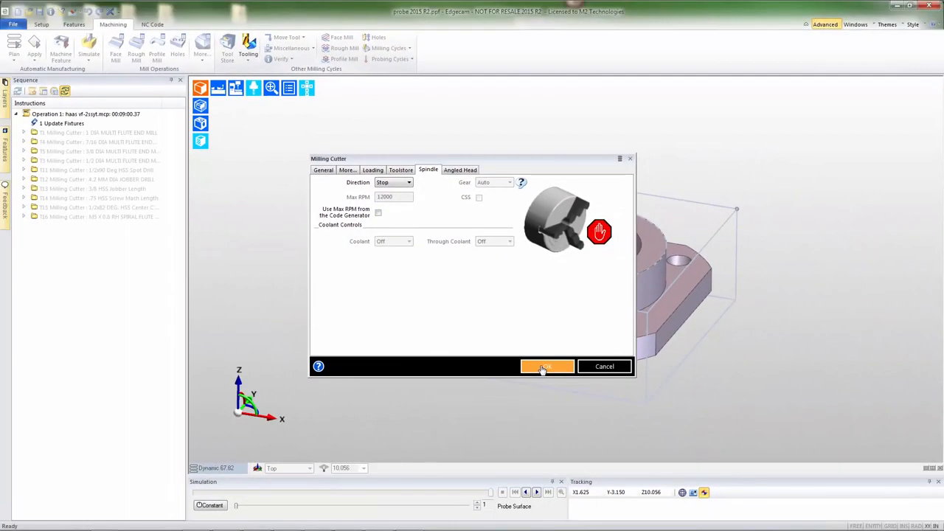
{"action": "left_click", "coordinate": [545, 366]}
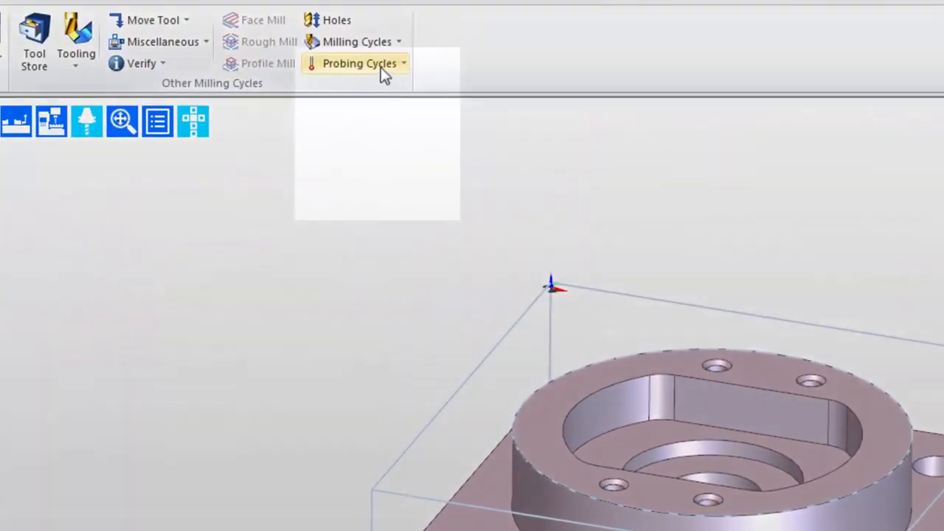
Start a Probe Corner cycle with clearance 1, depth -0.25, and X and Y standoffs of 0.25.
{"action": "left_click", "coordinate": [381, 67]}
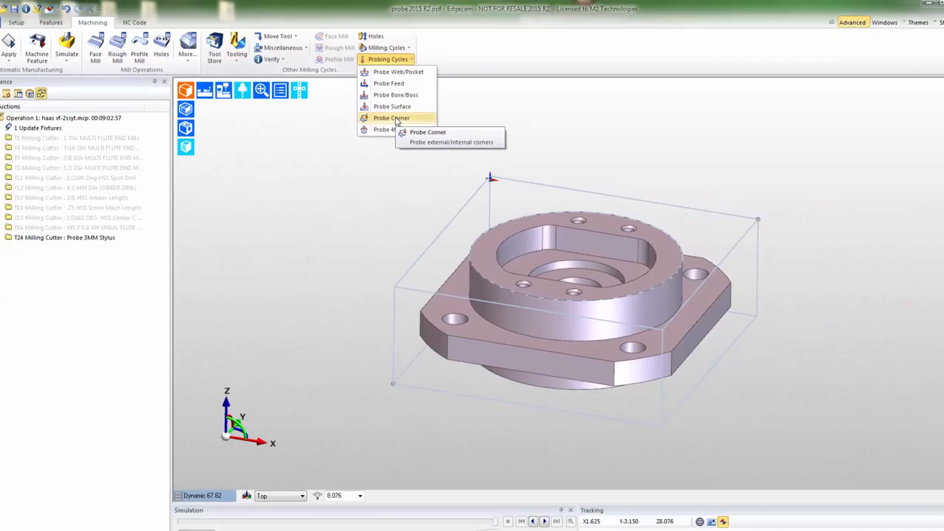
{"action": "left_click", "coordinate": [397, 120]}
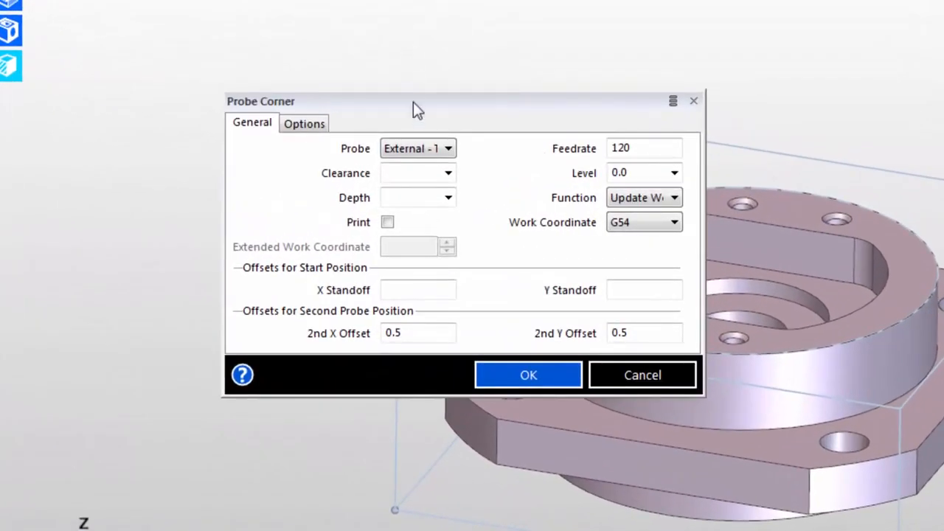
{"action": "left_click", "coordinate": [410, 168]}
{"action": "type", "text": "1"}
{"action": "left_click", "coordinate": [409, 201]}
{"action": "type", "text": "-0.25"}
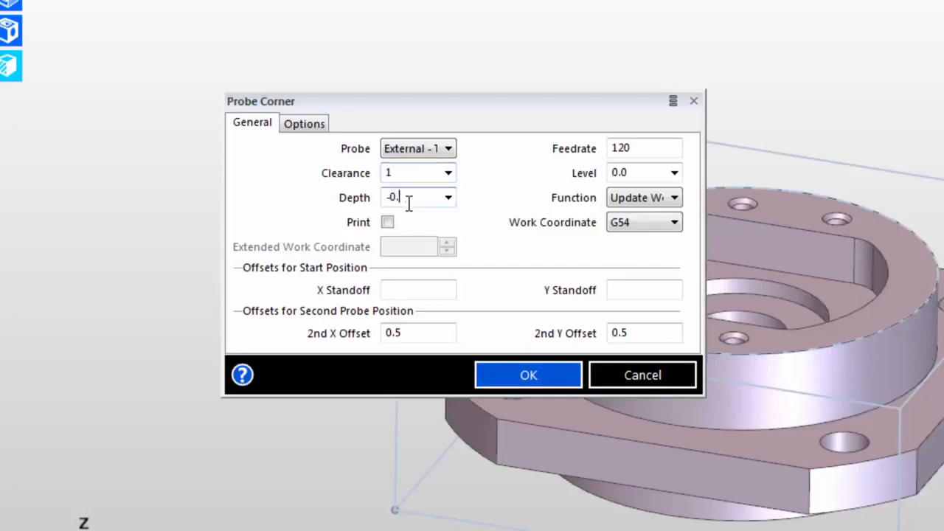
{"action": "left_click", "coordinate": [405, 290]}
{"action": "type", "text": "0.25"}
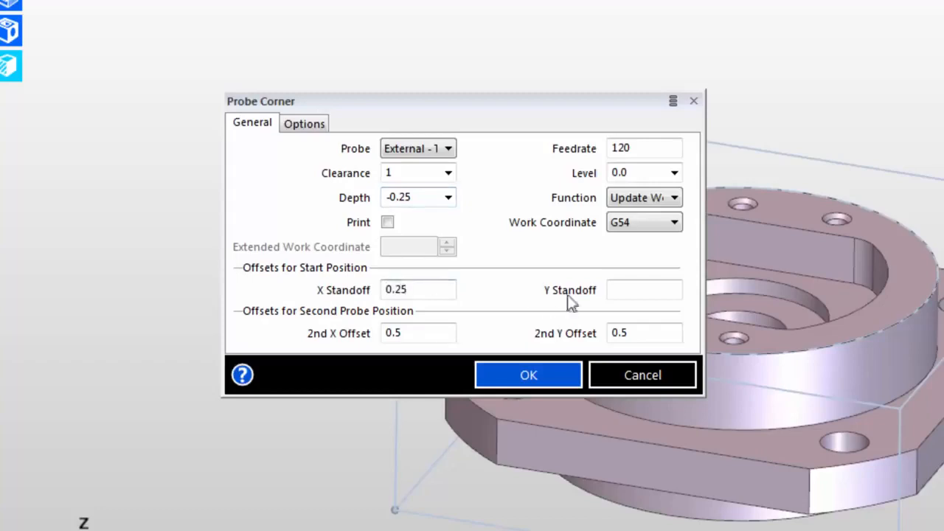
{"action": "left_click", "coordinate": [624, 294]}
{"action": "type", "text": "0.25"}
Use the Update Work coordinate function with G54 and apply the corner cycle to the upper stock corner at the datum.
{"action": "left_click", "coordinate": [657, 197]}
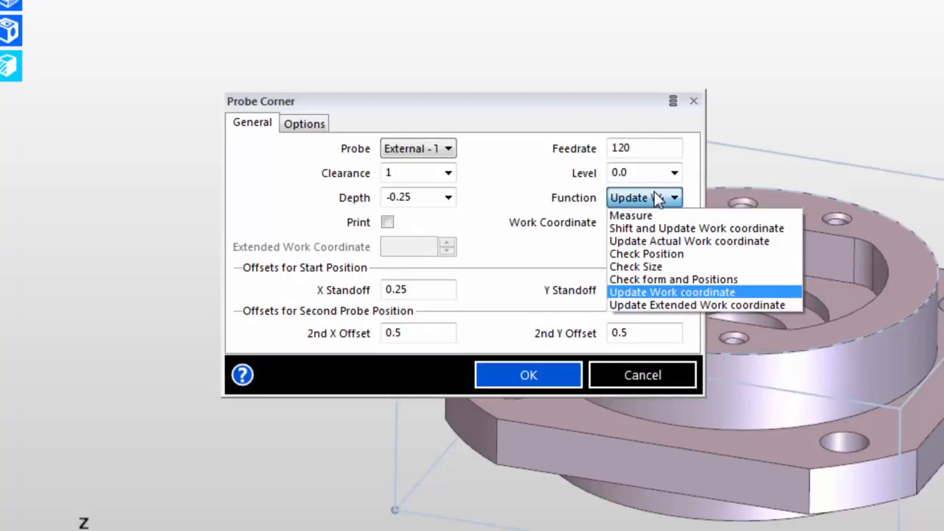
{"action": "left_click", "coordinate": [650, 289]}
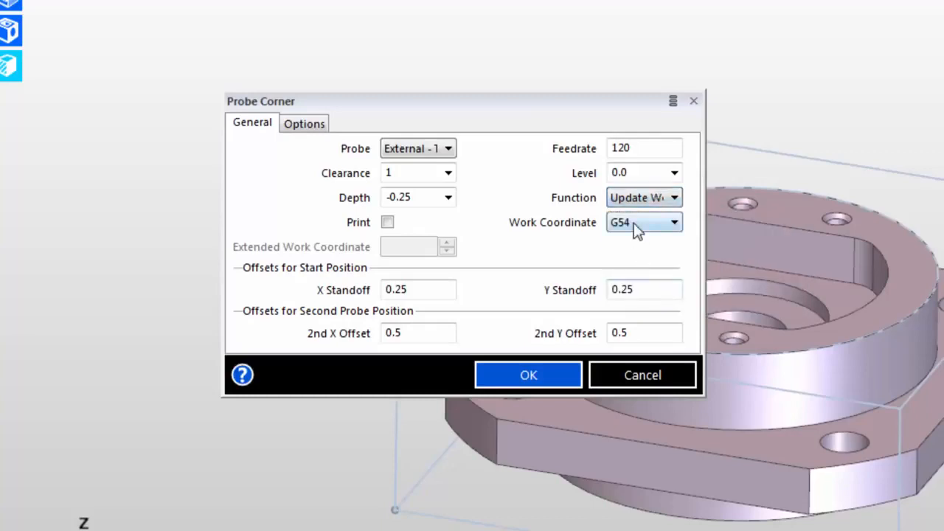
{"action": "left_click", "coordinate": [634, 223]}
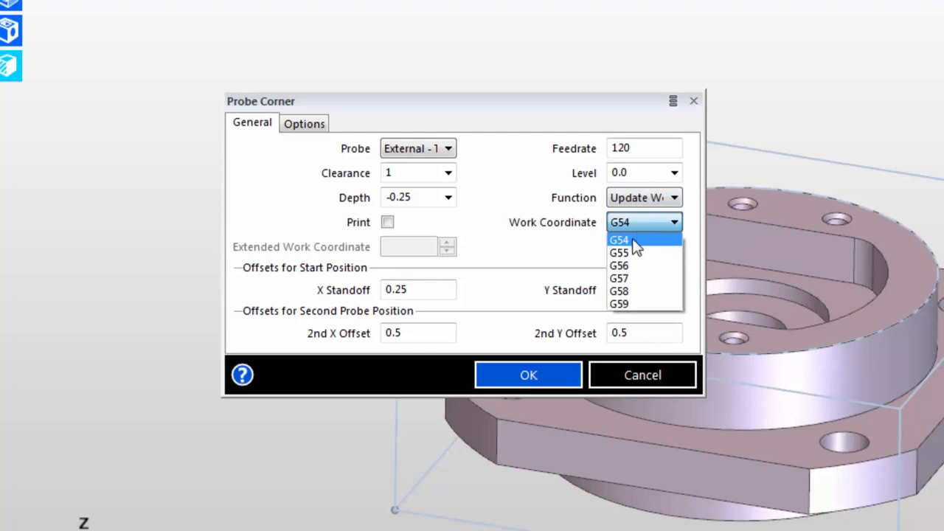
{"action": "left_click", "coordinate": [633, 240]}
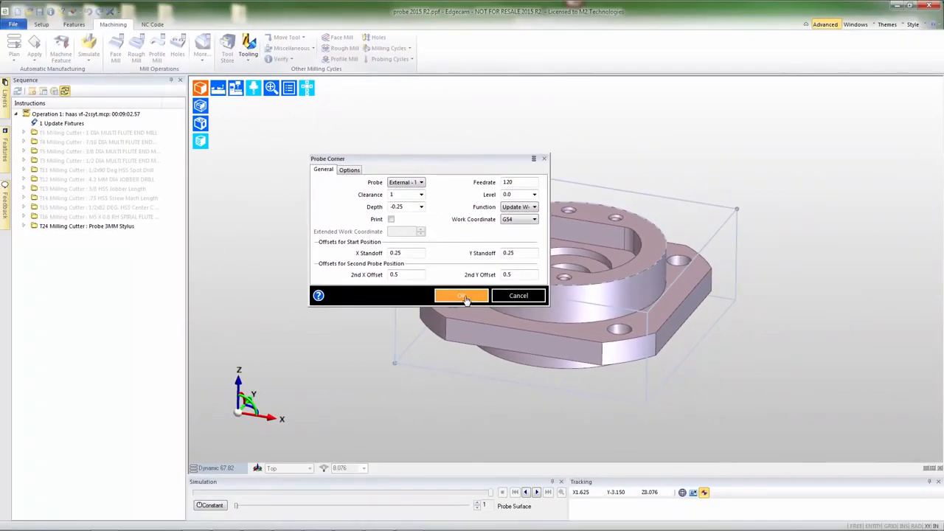
{"action": "left_click", "coordinate": [461, 296]}
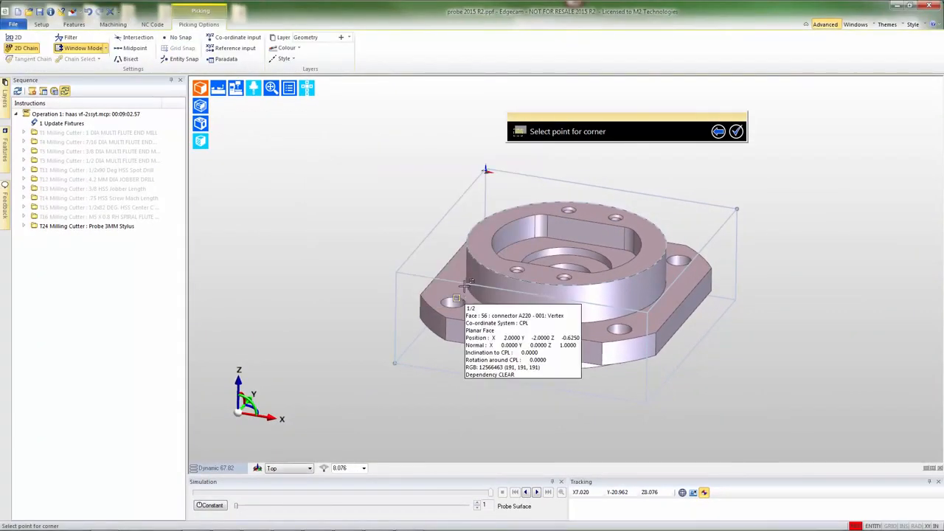
{"action": "scroll", "coordinate": [491, 182], "scroll_direction": "up", "scroll_amount": 5}
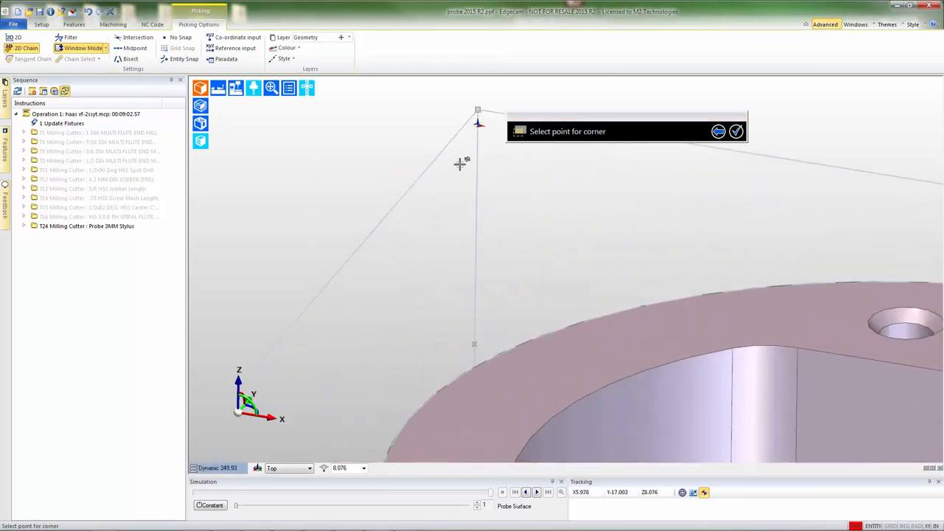
{"action": "left_click", "coordinate": [478, 121]}
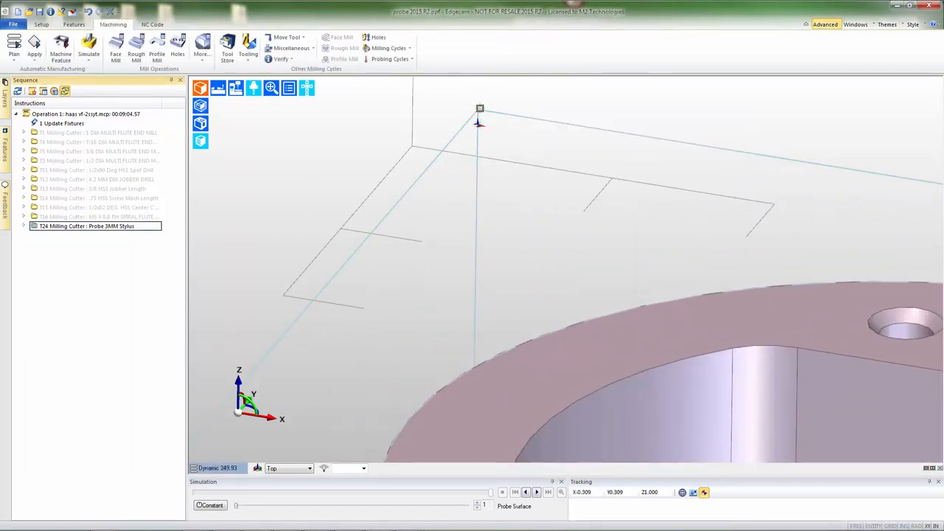
Simulate the Probe Corner cycle under the T24 probe tool.
{"action": "scroll", "coordinate": [479, 128], "scroll_direction": "down", "scroll_amount": 2}
{"action": "scroll", "coordinate": [479, 129], "scroll_direction": "down", "scroll_amount": 3}
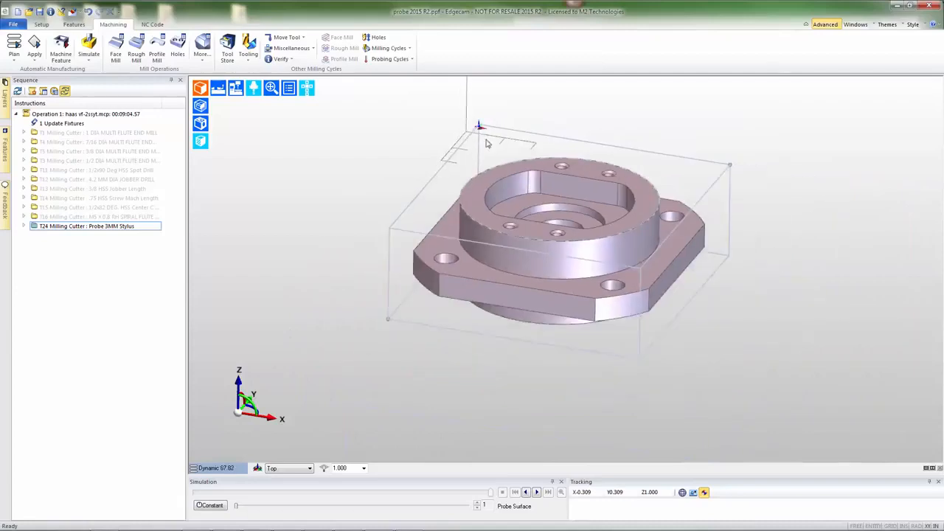
{"action": "left_click", "coordinate": [23, 226]}
{"action": "right_click", "coordinate": [49, 244]}
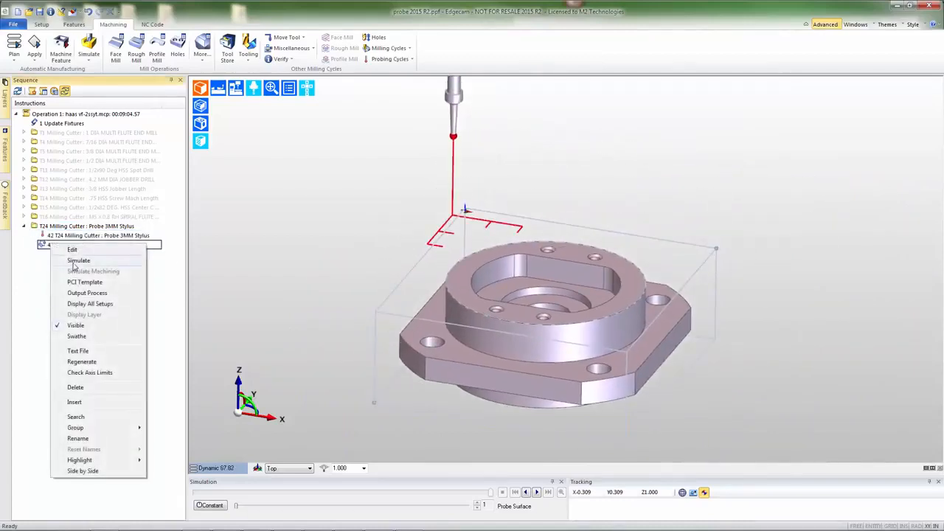
{"action": "left_click", "coordinate": [73, 263]}
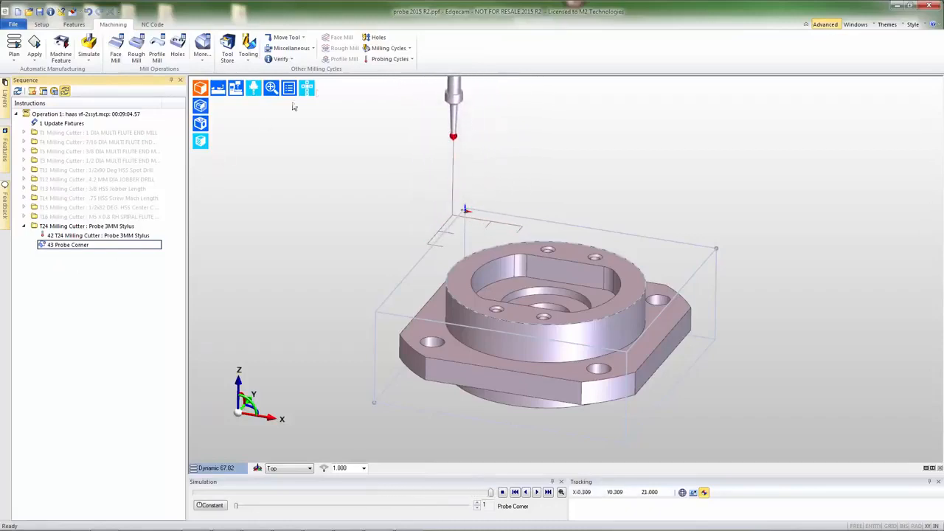
Set up a Probe Surface cycle in Z with clearance 1 and retract distance 0.25.
{"action": "left_click", "coordinate": [387, 59]}
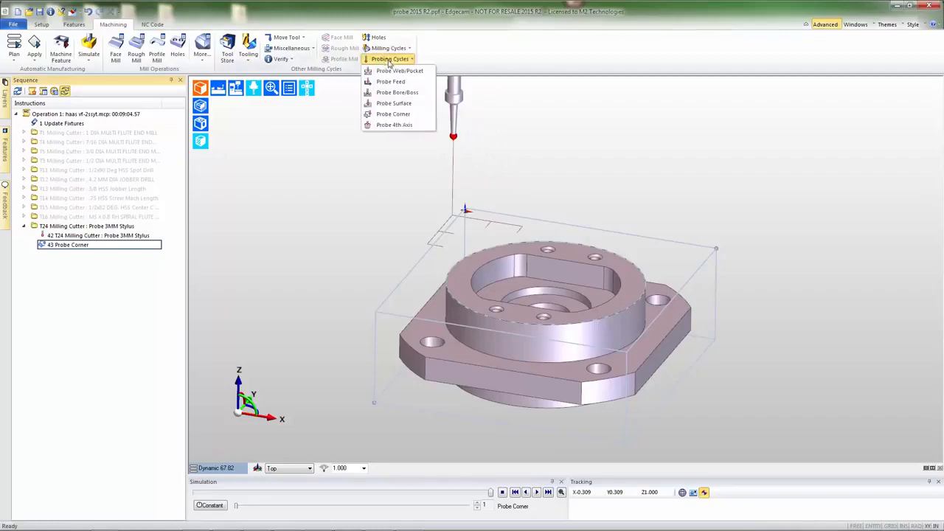
{"action": "left_click", "coordinate": [393, 104]}
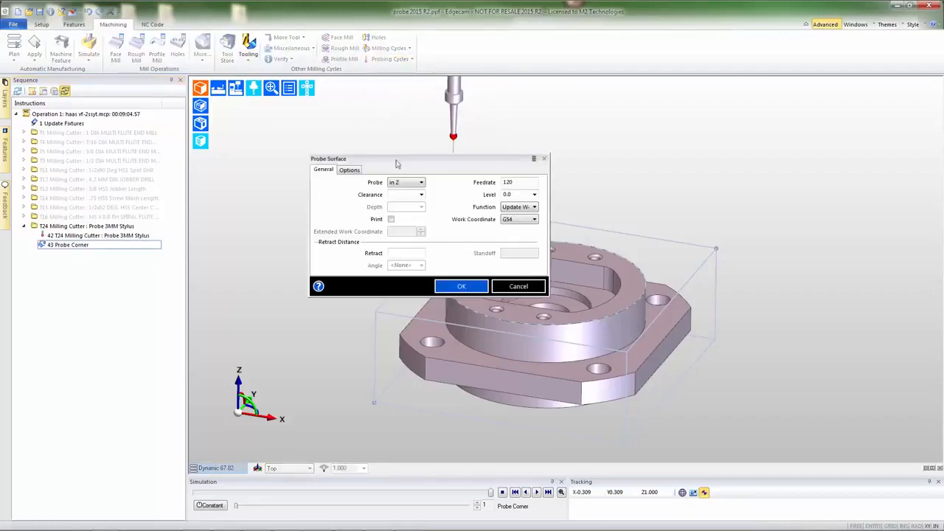
{"action": "left_click", "coordinate": [398, 194]}
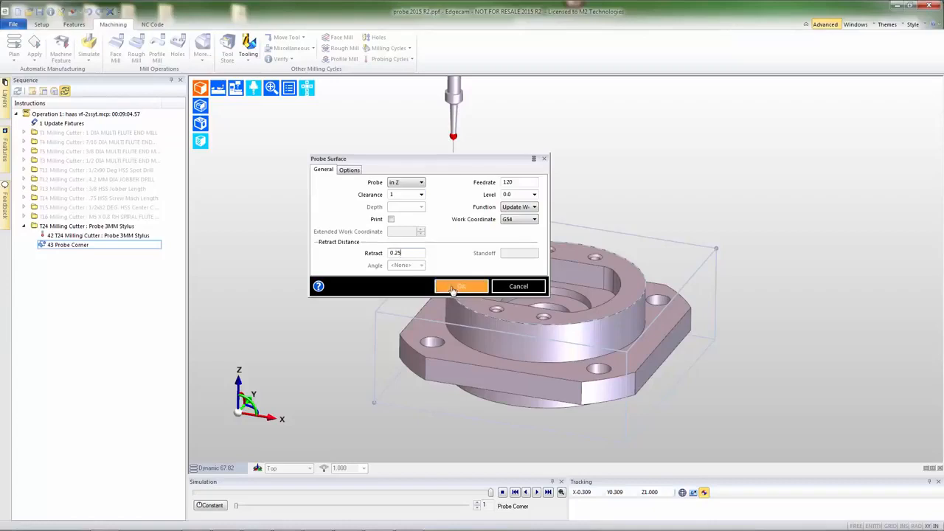
{"action": "left_click", "coordinate": [452, 288]}
Place the surface probing point at X0.25 Y-0.25 Z0.05 and simulate the Probe Surface cycle.
{"action": "type", "text": "X"}
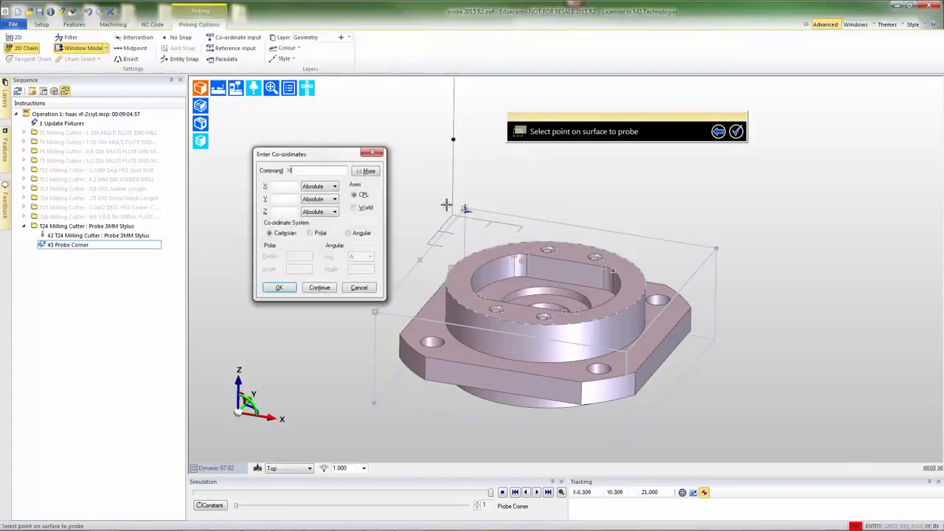
{"action": "type", "text": "0.25y-0.25z0.05"}
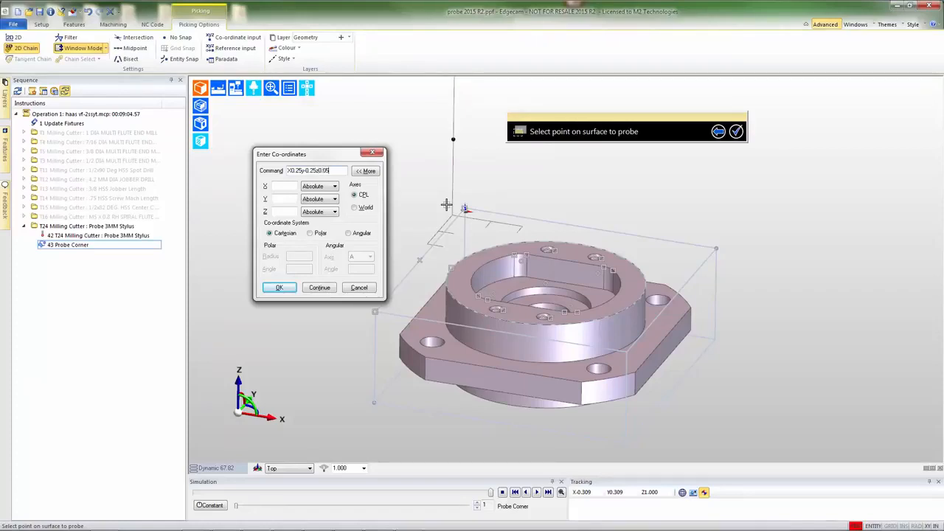
{"action": "key", "text": "Return"}
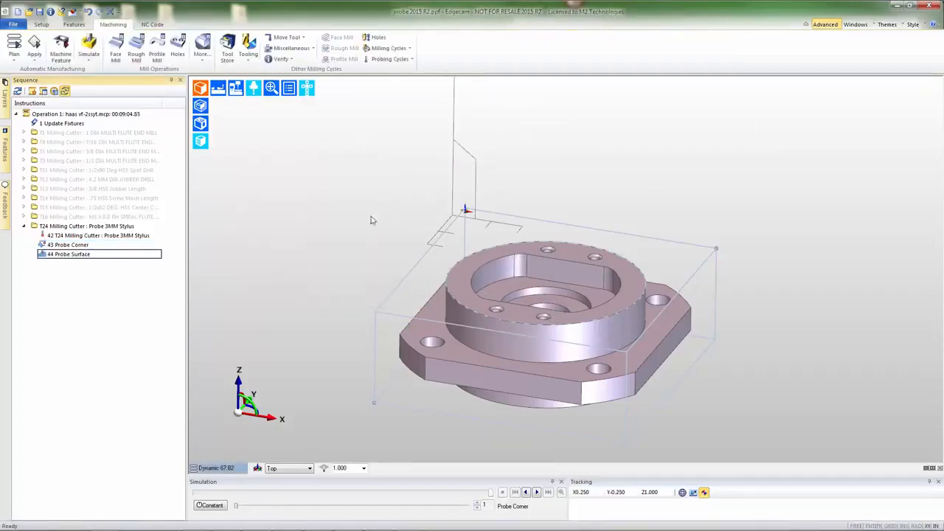
{"action": "right_click", "coordinate": [78, 256]}
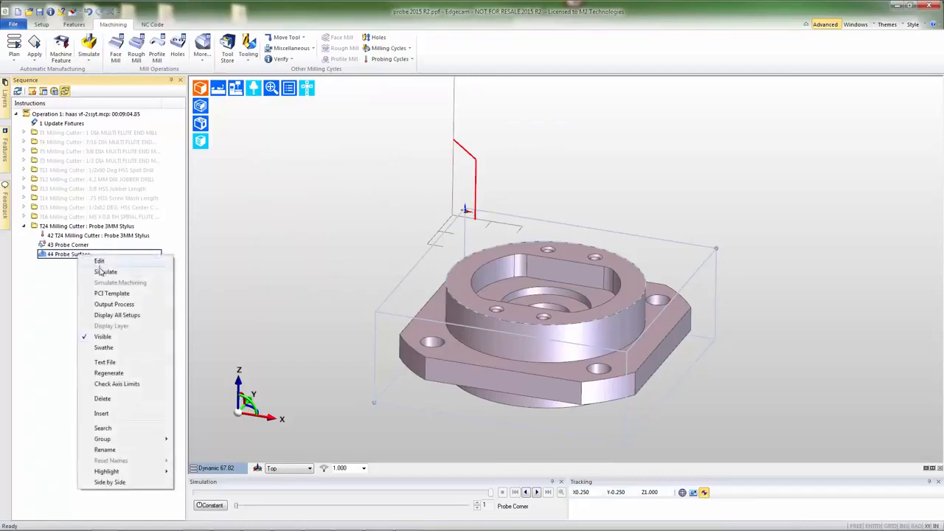
{"action": "left_click", "coordinate": [102, 272]}
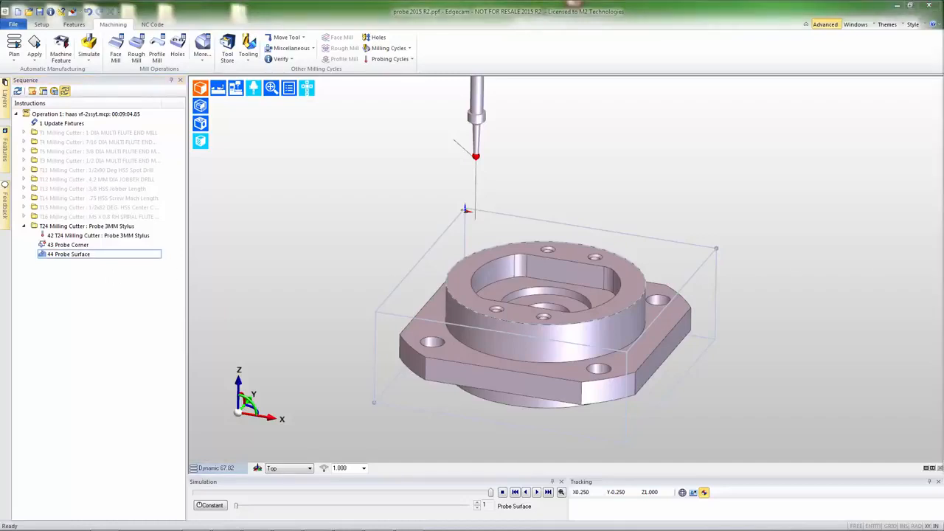
Add a Move to Toolchange with Z first, and move the T24 probe group directly after Update Fixtures.
{"action": "left_click", "coordinate": [286, 37]}
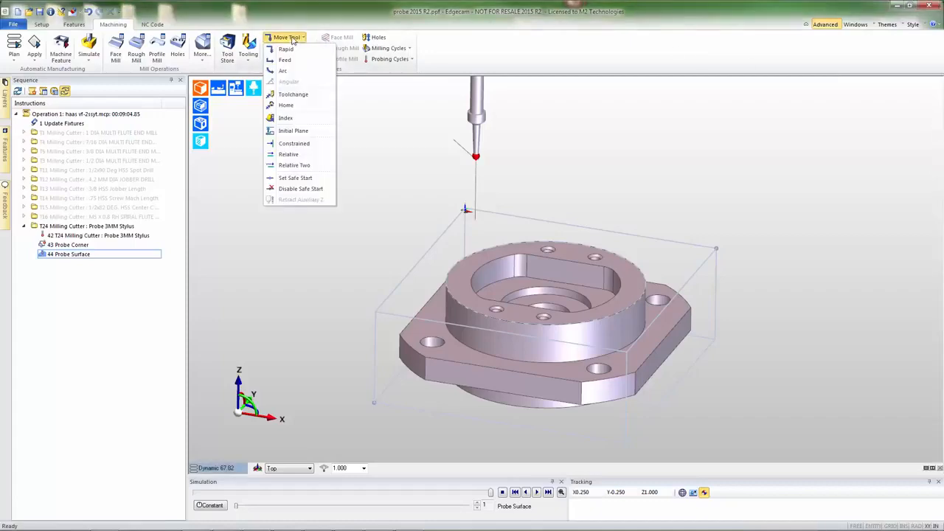
{"action": "left_click", "coordinate": [287, 95]}
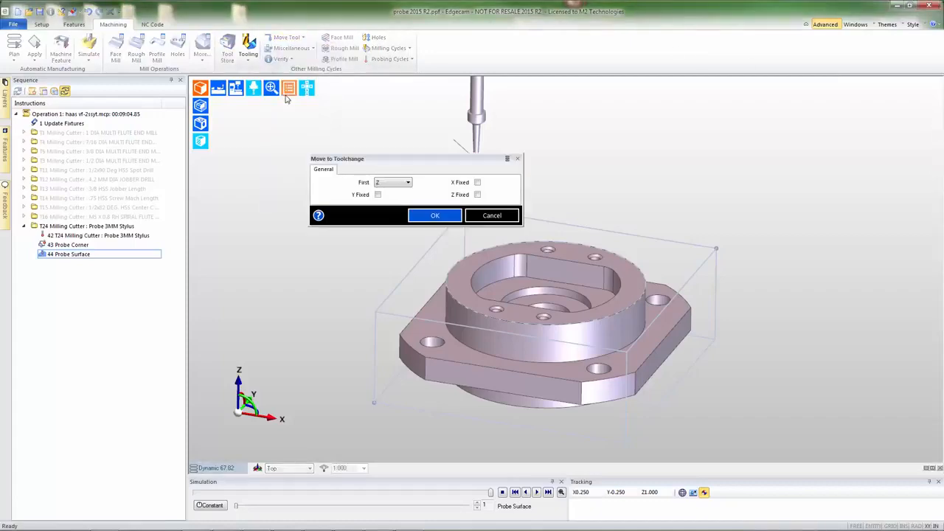
{"action": "left_click", "coordinate": [433, 215]}
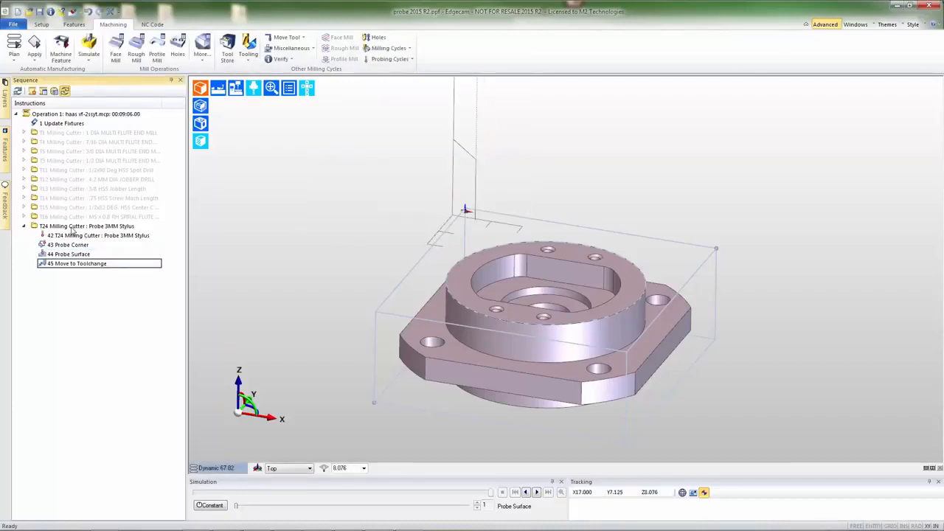
{"action": "left_click_drag", "start_coordinate": [72, 227], "coordinate": [83, 131]}
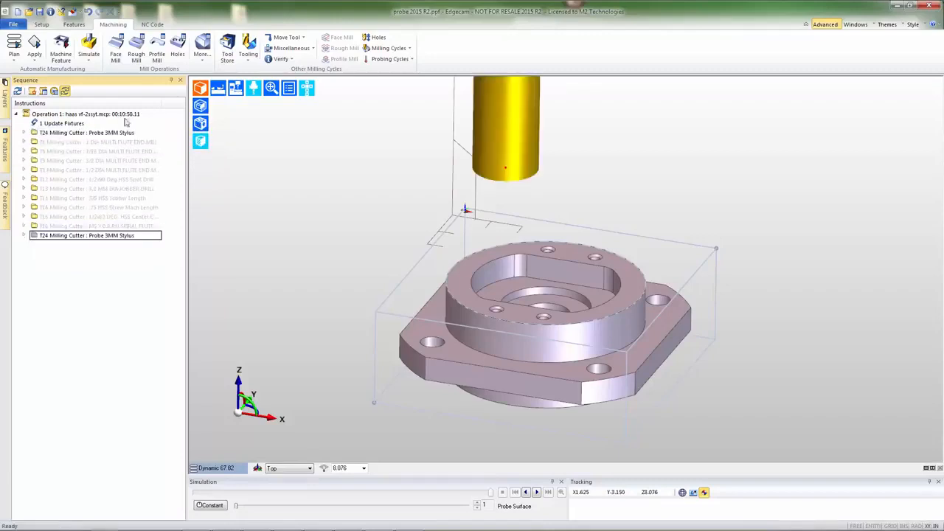
Start a Probe Web/Pocket cycle for a web with clearance 1, depth -0.75, the Measure function and Print enabled.
{"action": "left_click", "coordinate": [398, 60]}
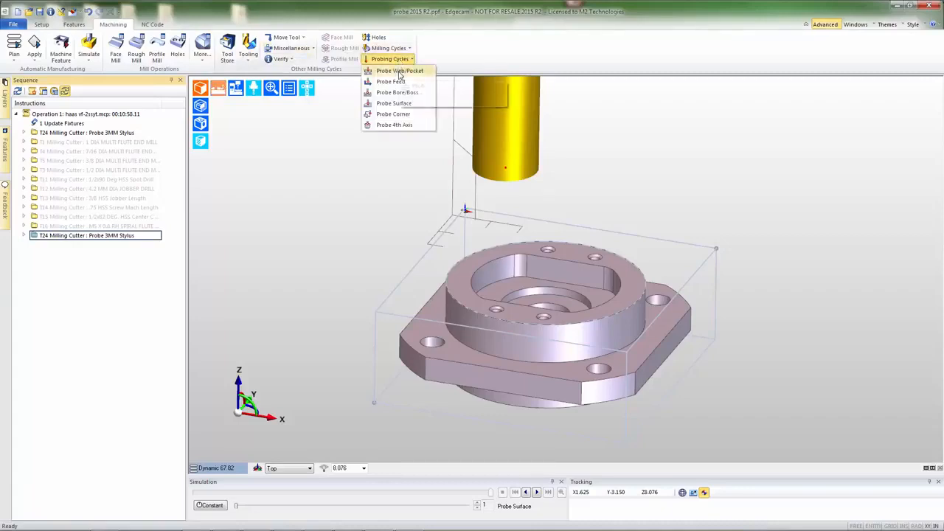
{"action": "left_click", "coordinate": [399, 72]}
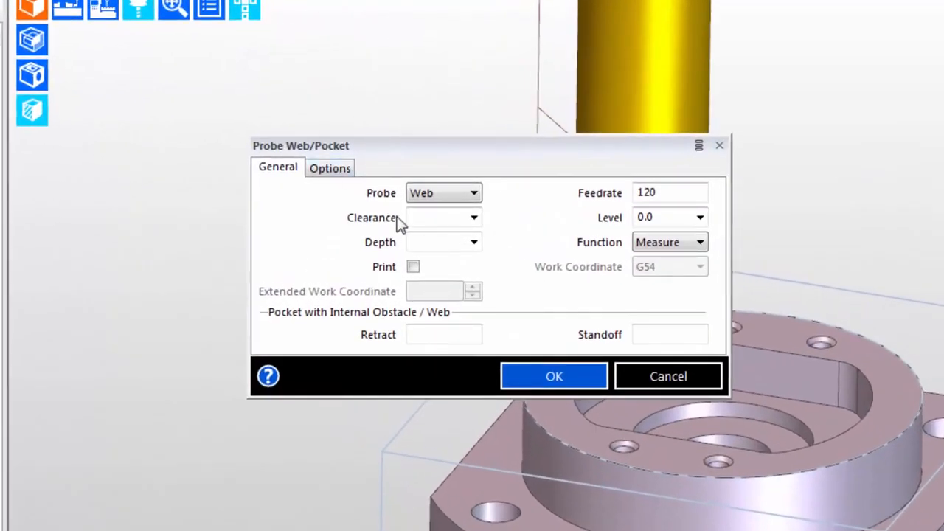
{"action": "left_click", "coordinate": [422, 215]}
{"action": "type", "text": "1"}
{"action": "left_click", "coordinate": [436, 241]}
{"action": "type", "text": "-0.75"}
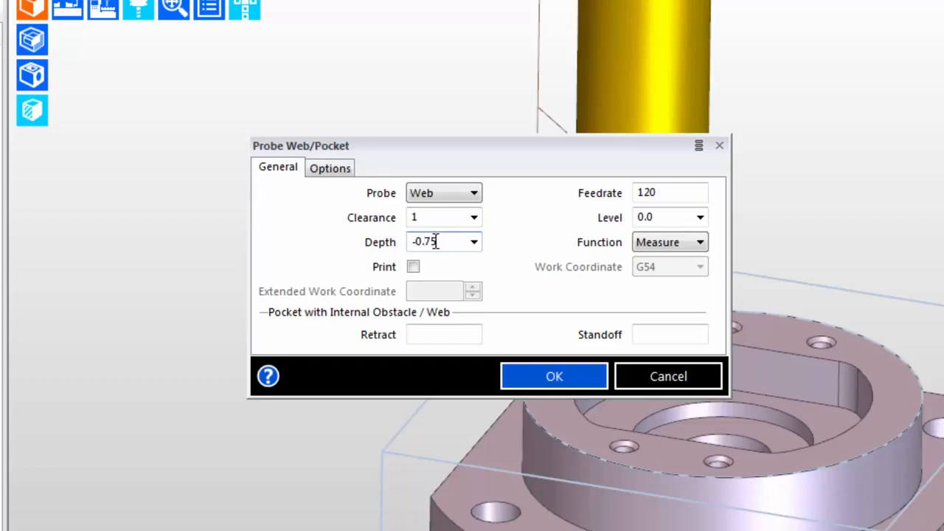
{"action": "left_click", "coordinate": [659, 246]}
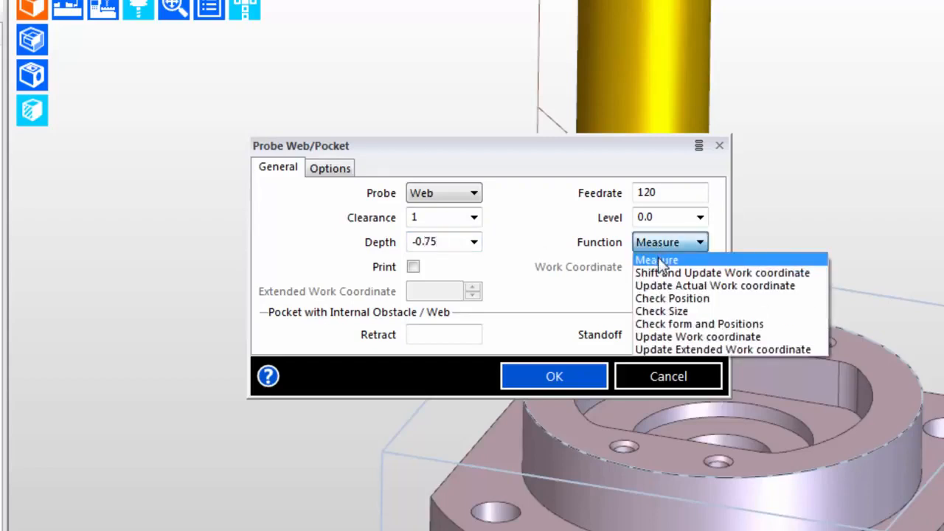
{"action": "left_click", "coordinate": [658, 259]}
{"action": "left_click", "coordinate": [413, 268]}
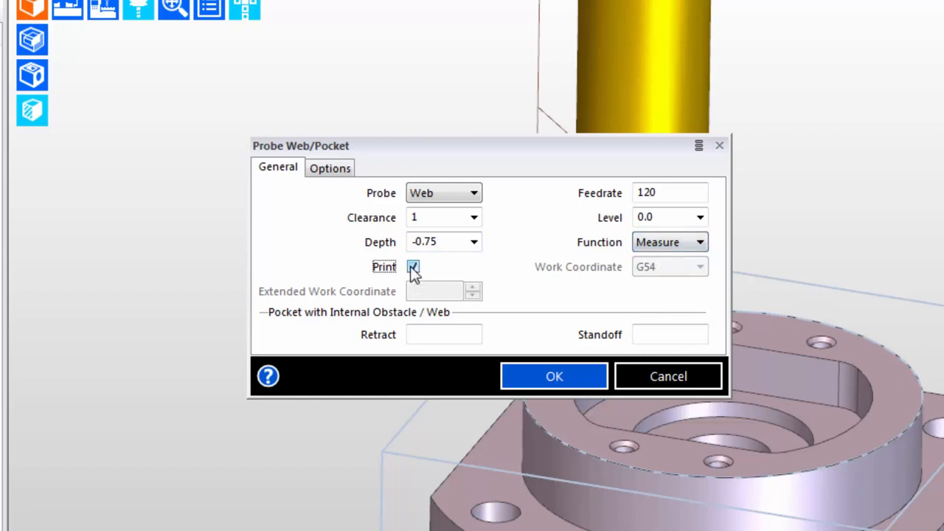
Set the web cycle's retract to 0.1, enter a standoff, and give it a tolerance of 0.005.
{"action": "left_click", "coordinate": [446, 338]}
{"action": "type", "text": "0.1"}
{"action": "key", "text": "Tab"}
{"action": "type", "text": "0."}
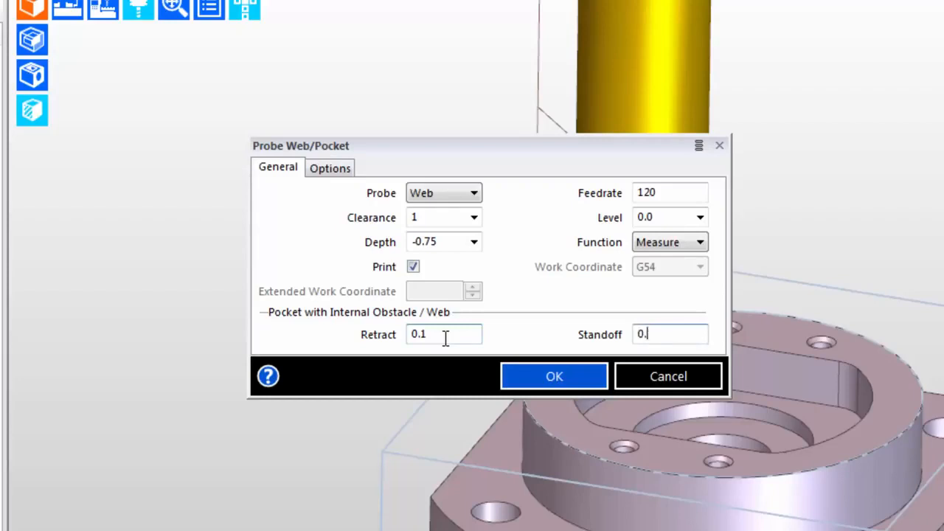
{"action": "left_click", "coordinate": [339, 171]}
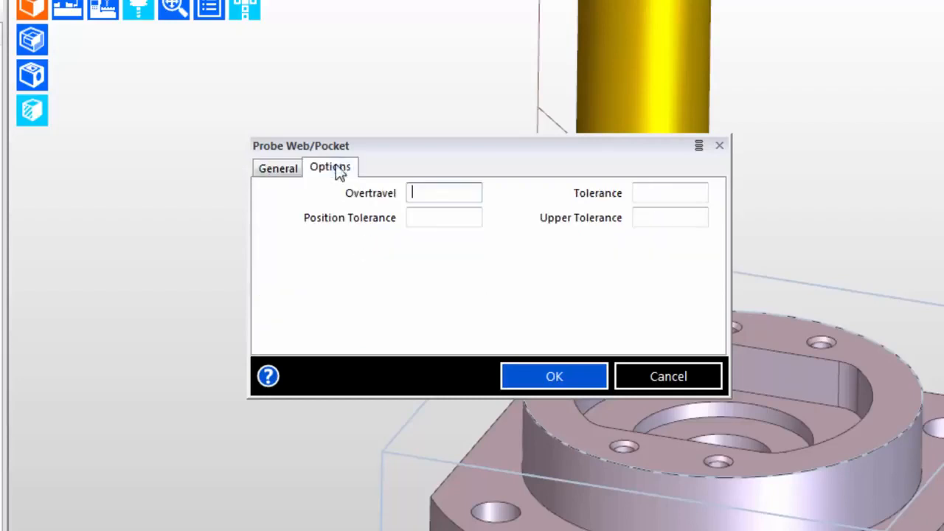
{"action": "left_click", "coordinate": [670, 198]}
{"action": "type", "text": "0."}
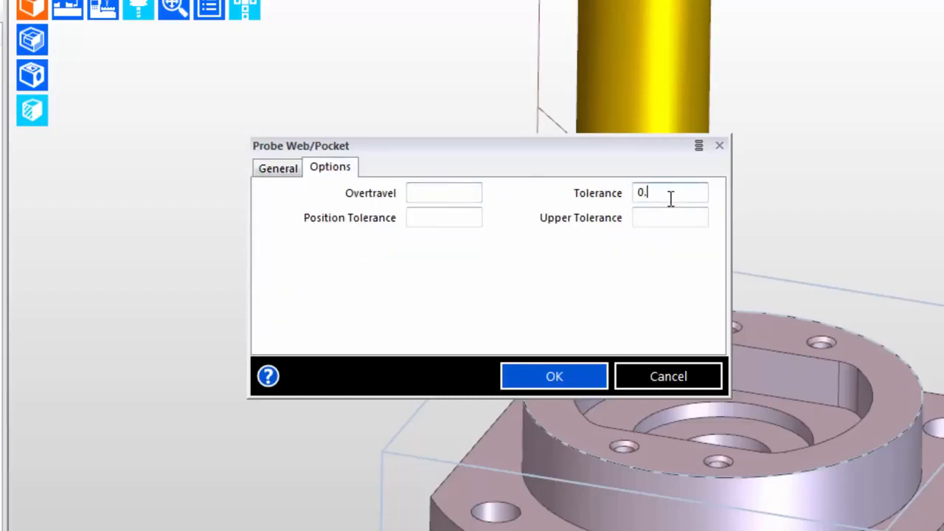
{"action": "type", "text": "005"}
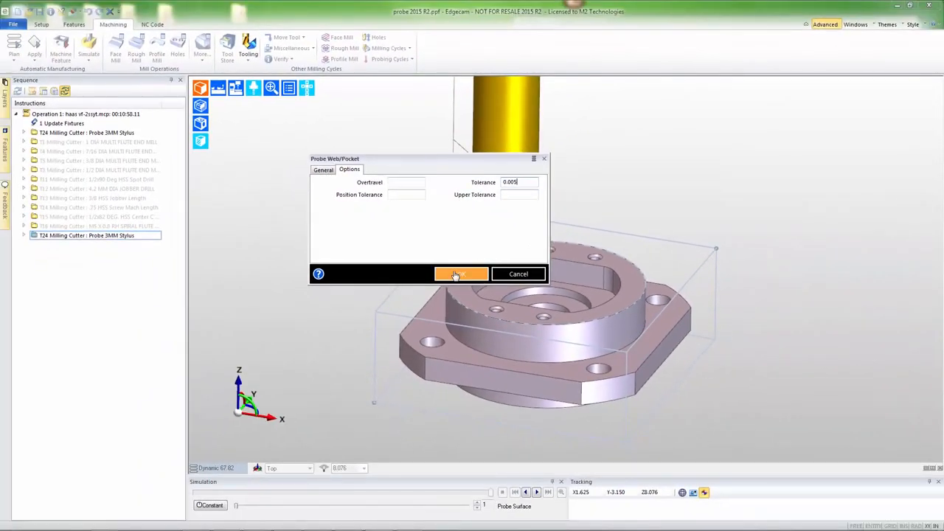
{"action": "left_click", "coordinate": [456, 274]}
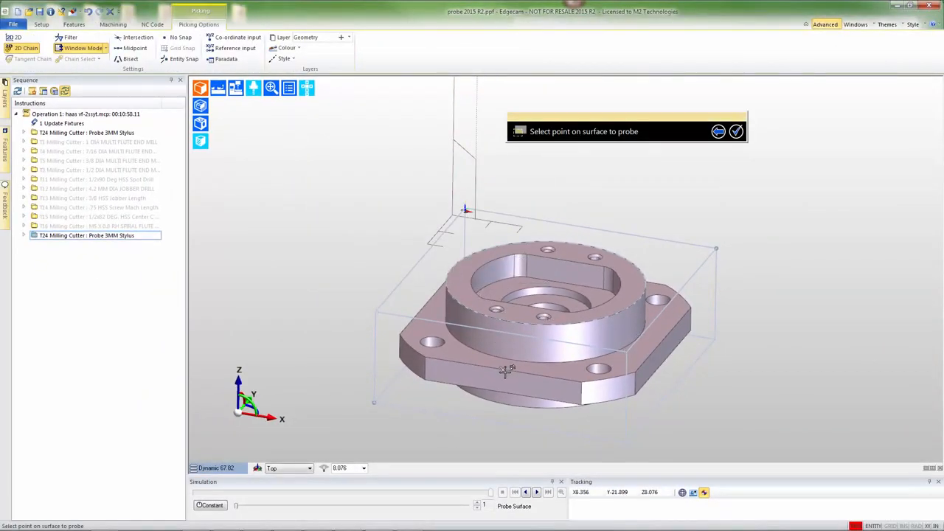
Pick points on the two opposite Y side faces of the square flange for the web cycle and inspect its probing path.
{"action": "middle_click_drag", "start_coordinate": [505, 369], "coordinate": [660, 332]}
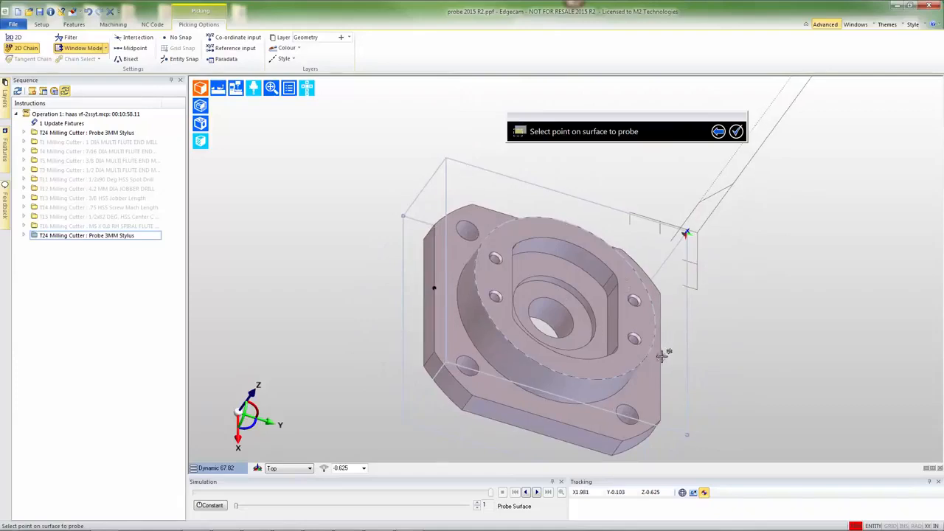
{"action": "left_click", "coordinate": [661, 356]}
{"action": "right_click", "coordinate": [769, 347]}
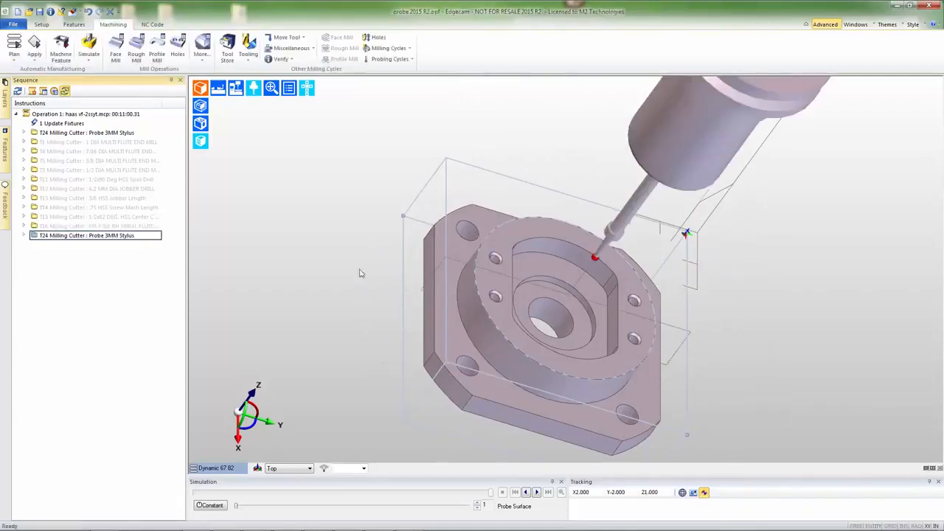
{"action": "left_click", "coordinate": [24, 235]}
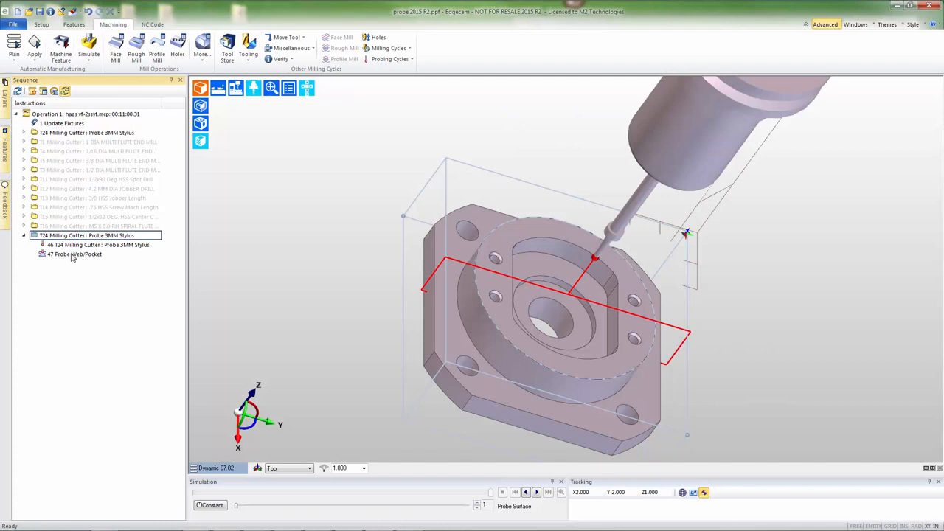
{"action": "middle_click_drag", "start_coordinate": [337, 266], "coordinate": [537, 328]}
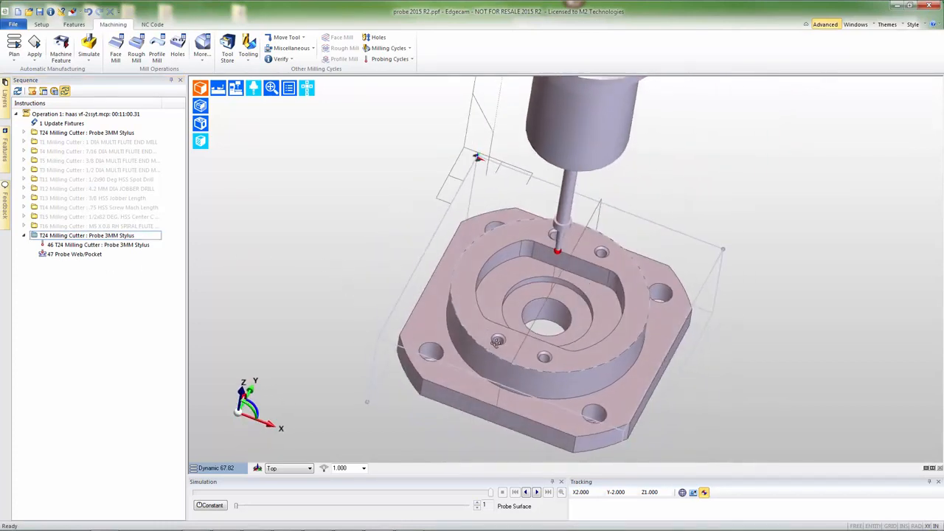
{"action": "middle_click_drag", "start_coordinate": [542, 241], "coordinate": [512, 240]}
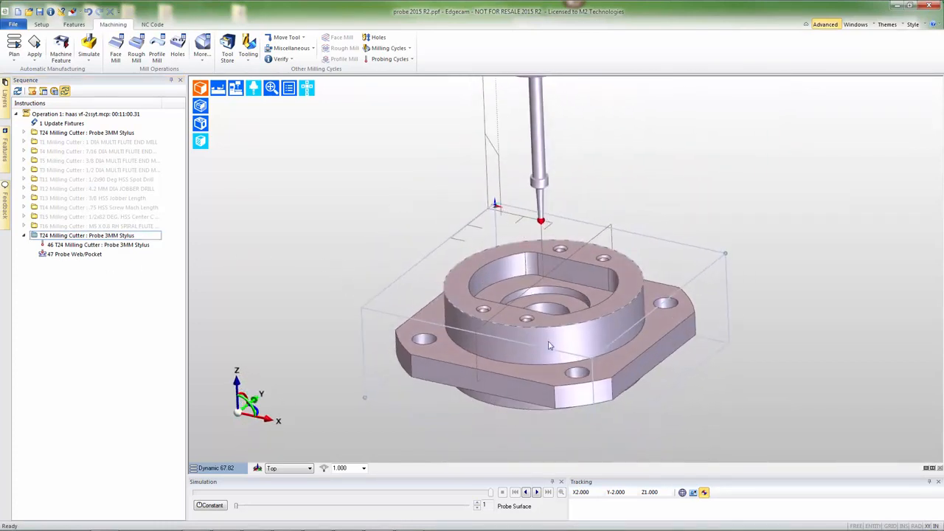
Add a Probe Bore/Boss cycle on the round boss with clearance 1, depth -0.25, Print enabled, and retract and standoff of 0.1.
{"action": "left_click", "coordinate": [578, 345]}
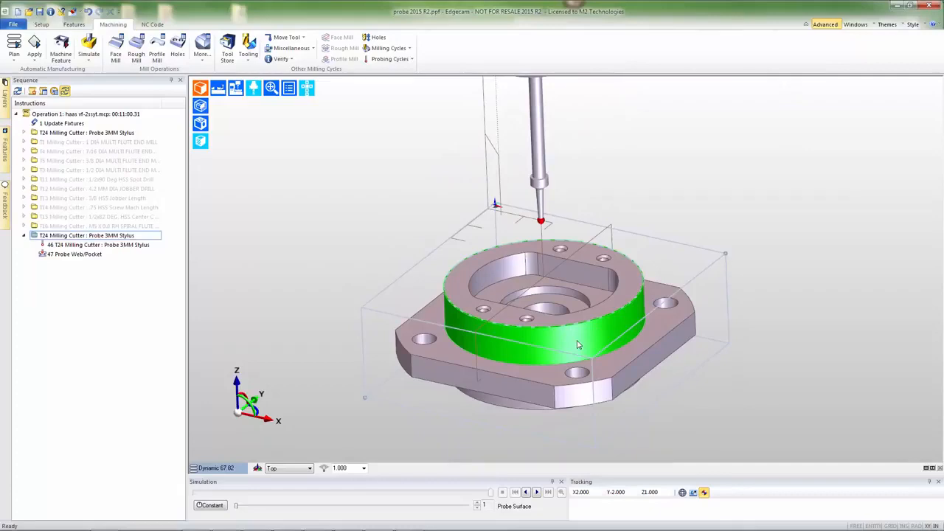
{"action": "left_click", "coordinate": [391, 58]}
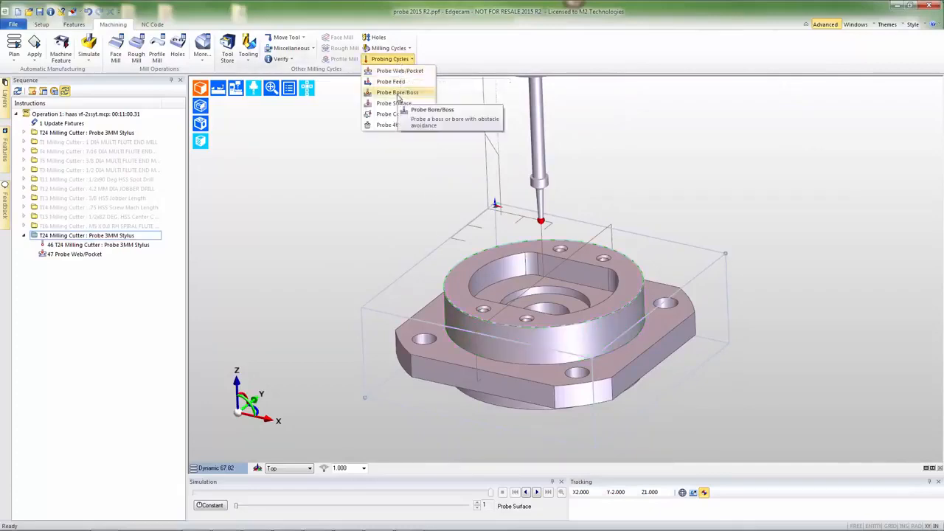
{"action": "left_click", "coordinate": [399, 93]}
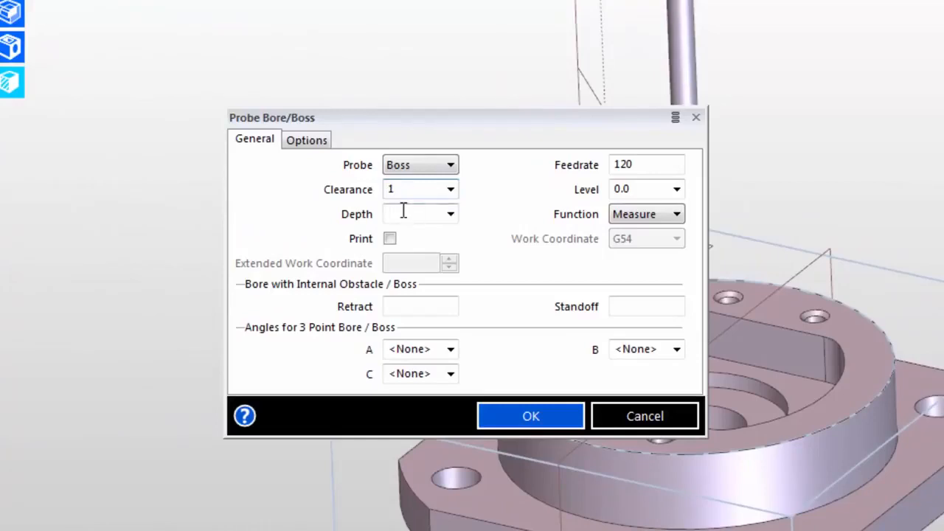
{"action": "left_click", "coordinate": [404, 212]}
{"action": "type", "text": "-0.25"}
{"action": "left_click", "coordinate": [389, 240]}
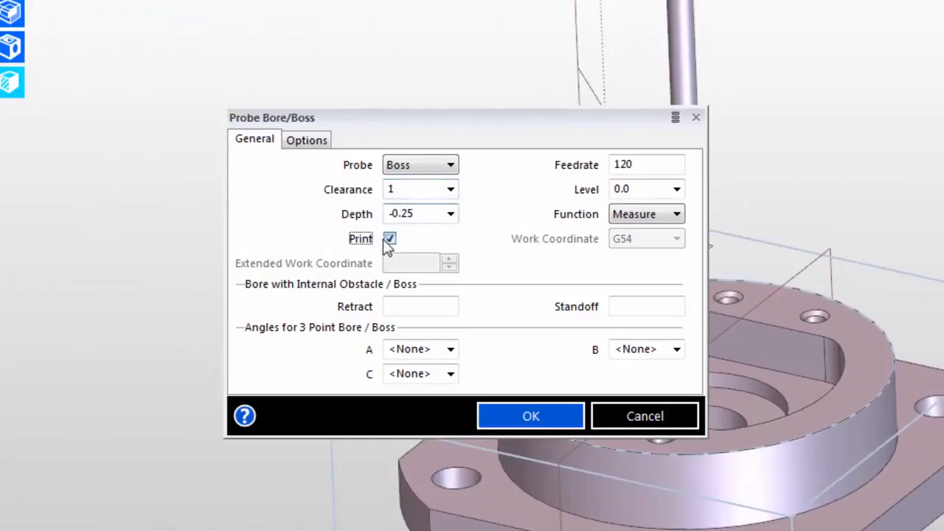
{"action": "left_click", "coordinate": [408, 305]}
{"action": "key", "text": "Tab"}
{"action": "type", "text": "0.1"}
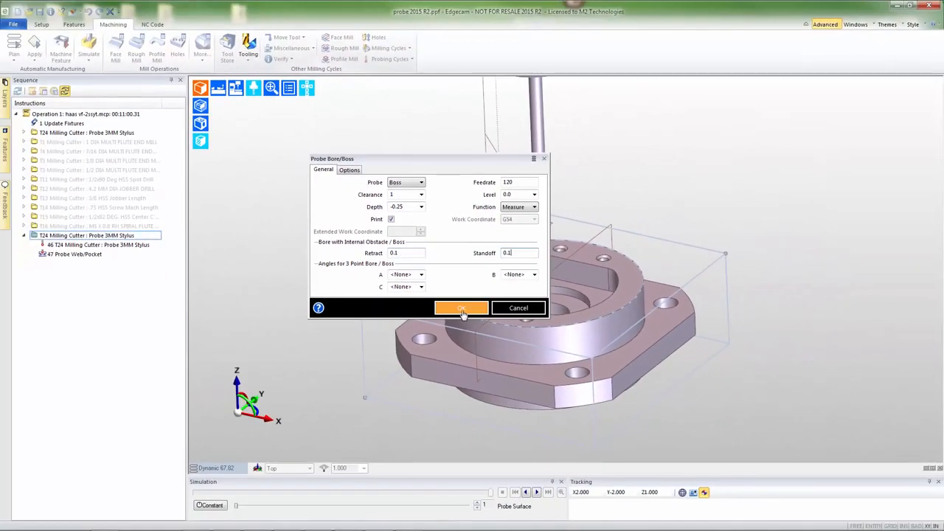
{"action": "left_click", "coordinate": [460, 308]}
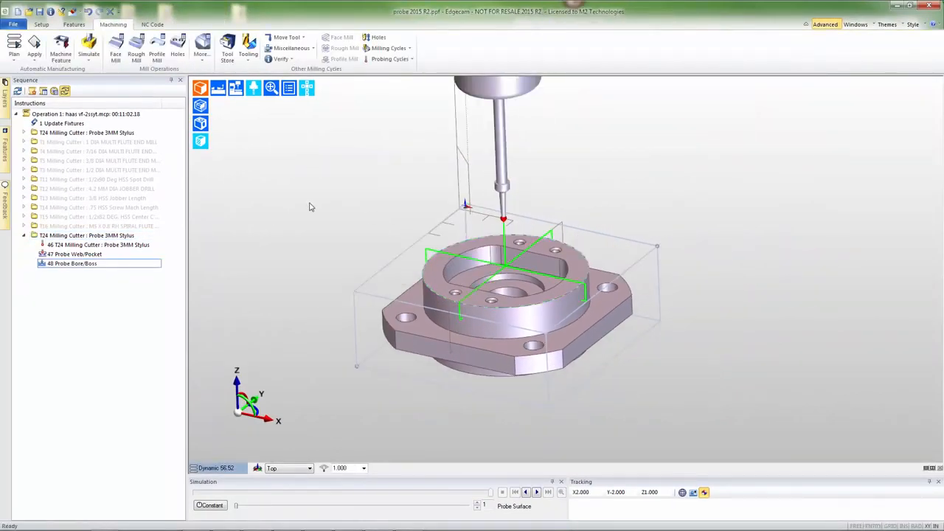
Edit the Probe Bore/Boss cycle to use three-point probing with angles A 0, B 120 and C 240.
{"action": "left_click", "coordinate": [80, 266]}
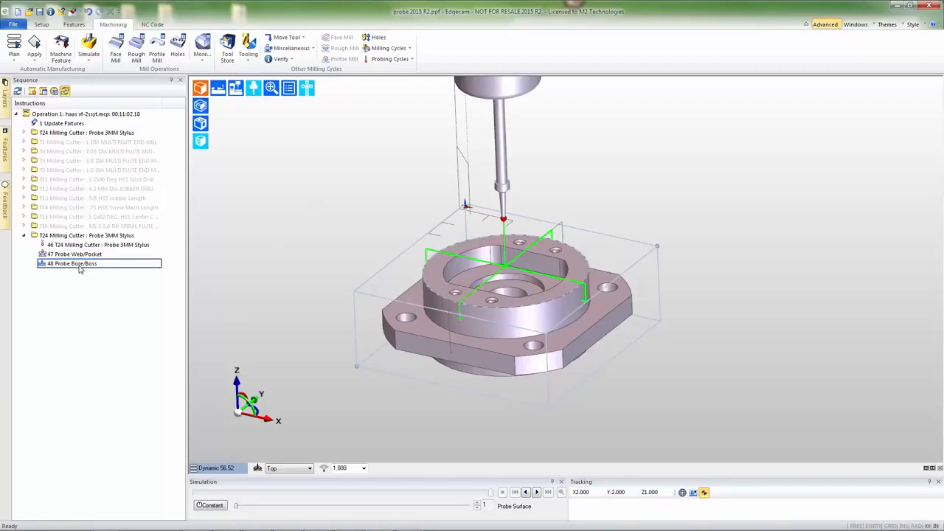
{"action": "right_click", "coordinate": [80, 269]}
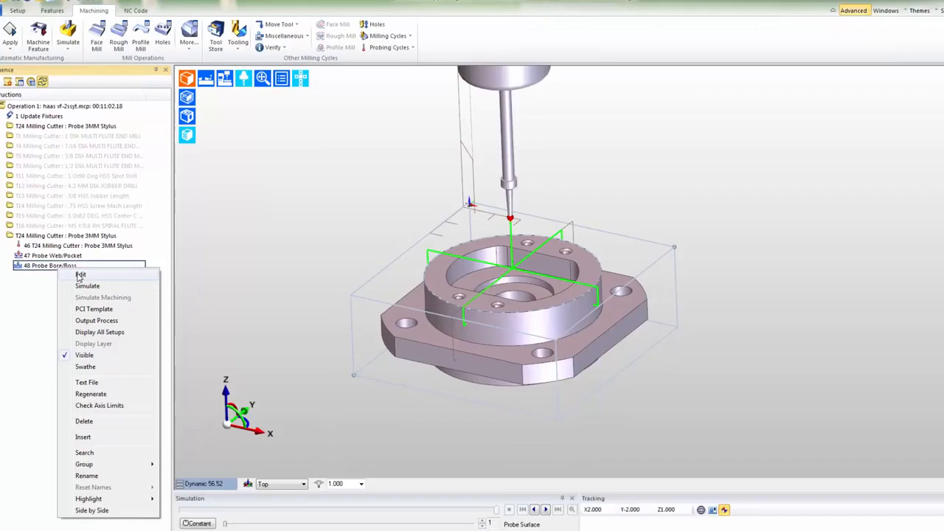
{"action": "left_click", "coordinate": [100, 272]}
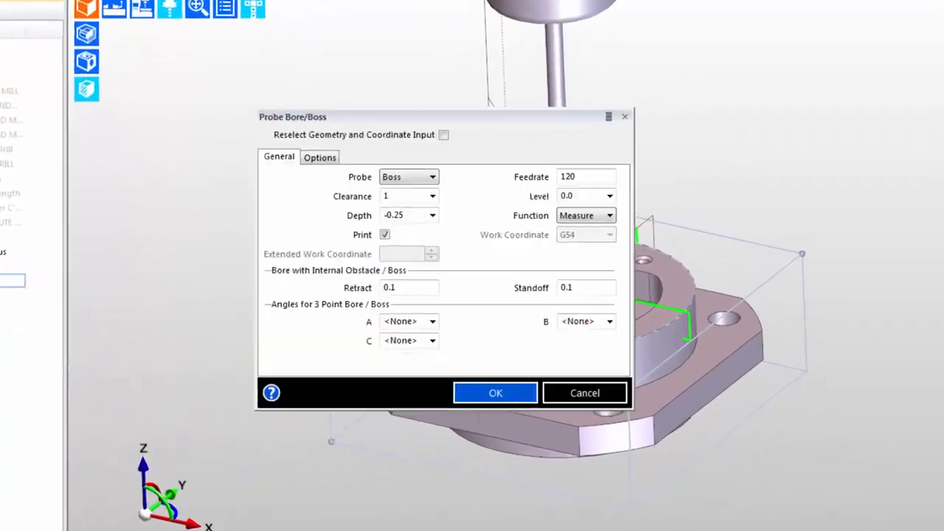
{"action": "left_click", "coordinate": [393, 343]}
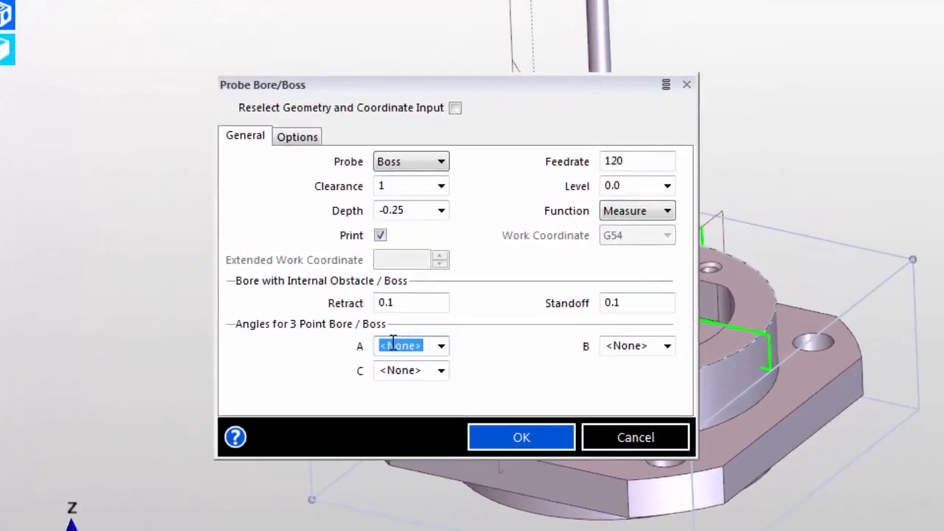
{"action": "type", "text": "0"}
{"action": "key", "text": "Tab"}
{"action": "type", "text": "120"}
{"action": "key", "text": "Tab"}
{"action": "type", "text": "2"}
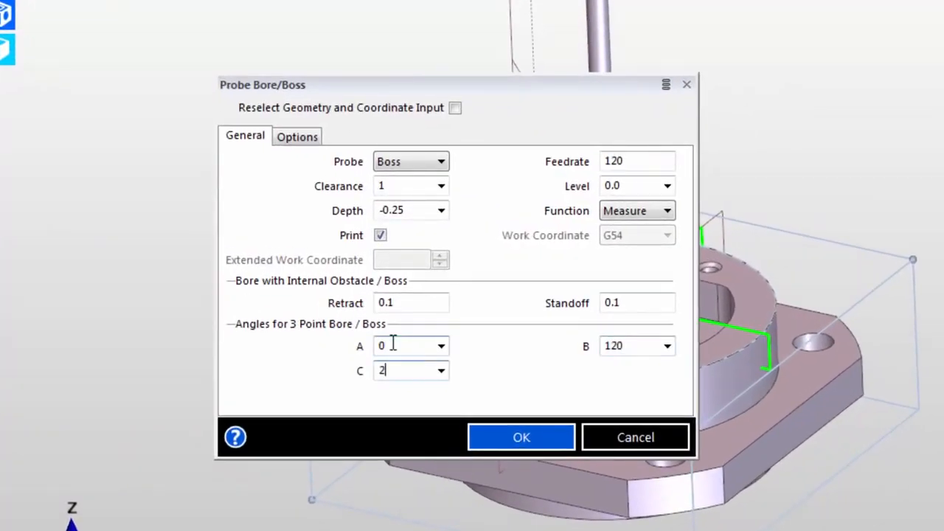
{"action": "type", "text": "40"}
{"action": "key", "text": "Return"}
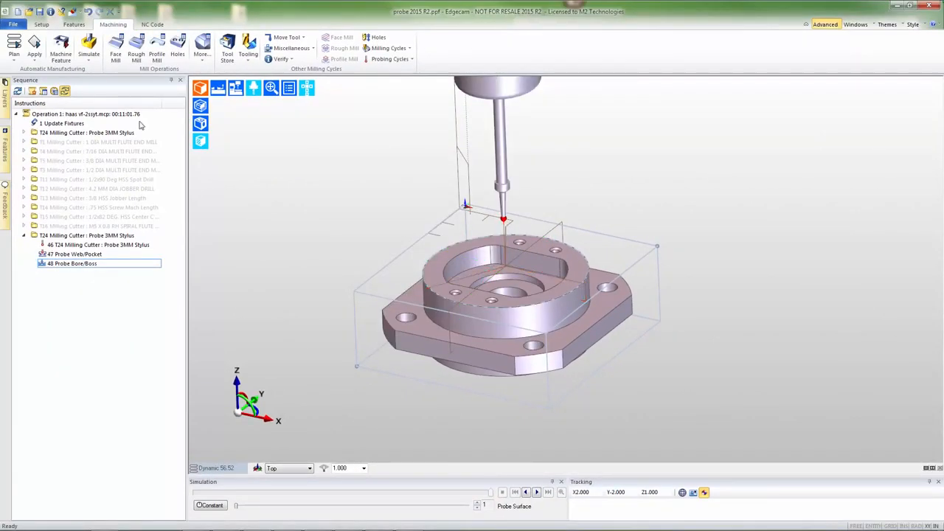
Generate the NC code as mill1.nc and highlight the H0.005 tolerance in the final probing section's P9812 line.
{"action": "left_click", "coordinate": [156, 24]}
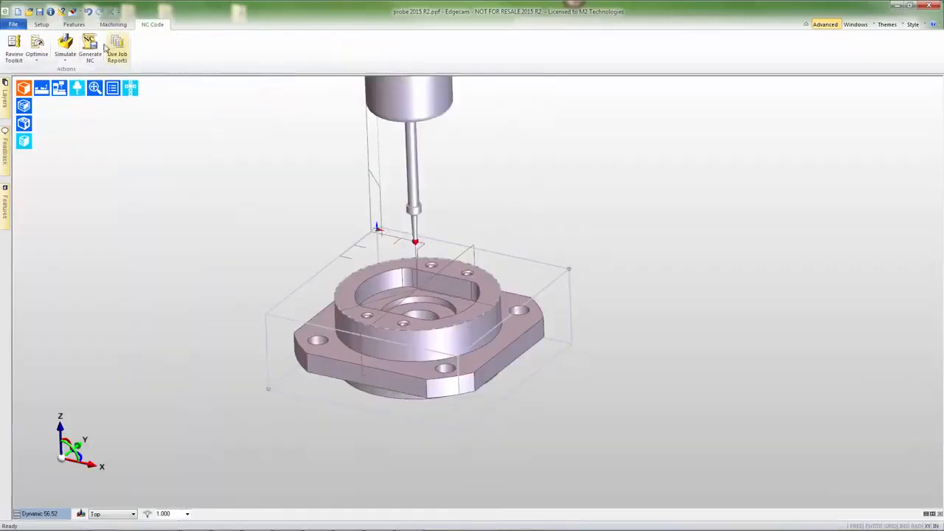
{"action": "left_click", "coordinate": [89, 47]}
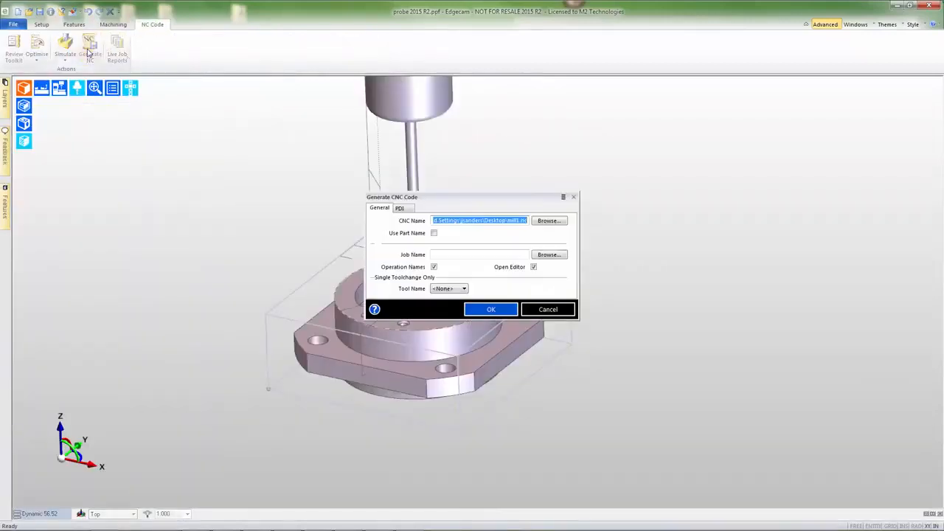
{"action": "left_click", "coordinate": [493, 310]}
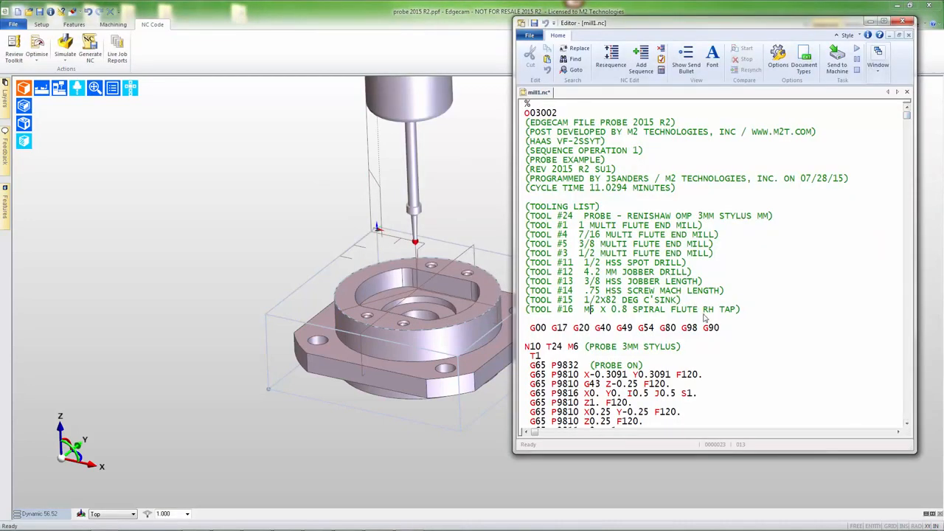
{"action": "scroll", "coordinate": [704, 318], "scroll_direction": "down", "scroll_amount": 6}
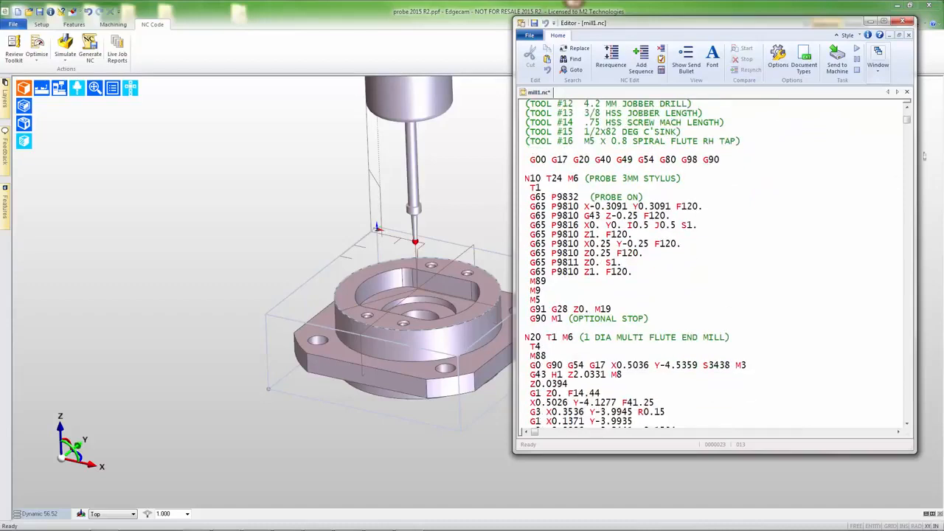
{"action": "left_click_drag", "start_coordinate": [907, 124], "coordinate": [914, 422]}
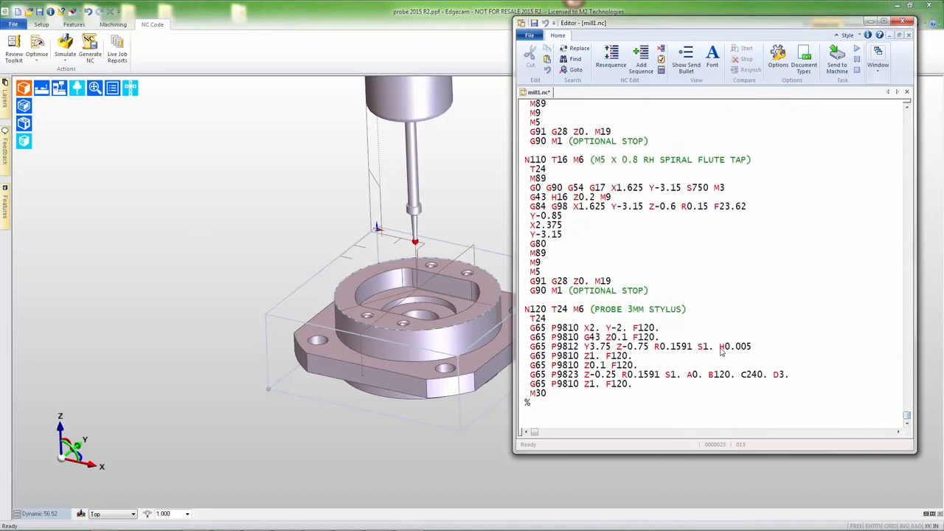
{"action": "left_click_drag", "start_coordinate": [719, 348], "coordinate": [754, 351]}
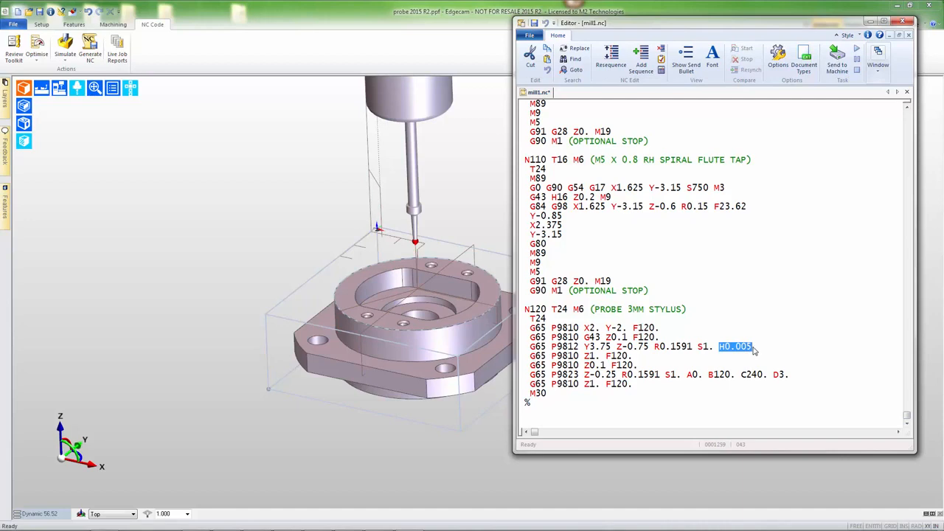